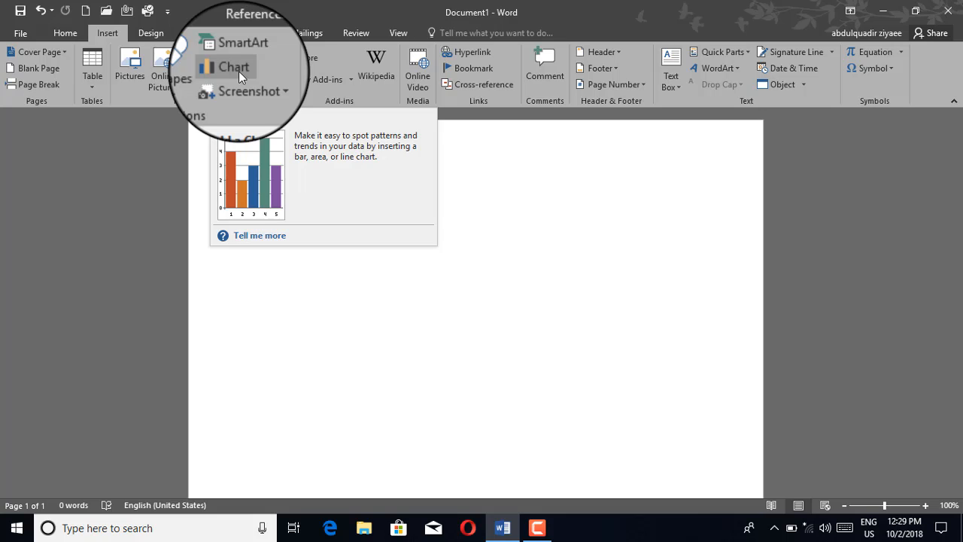
Insert a Clustered Column chart into the blank document
left_click(239, 71)
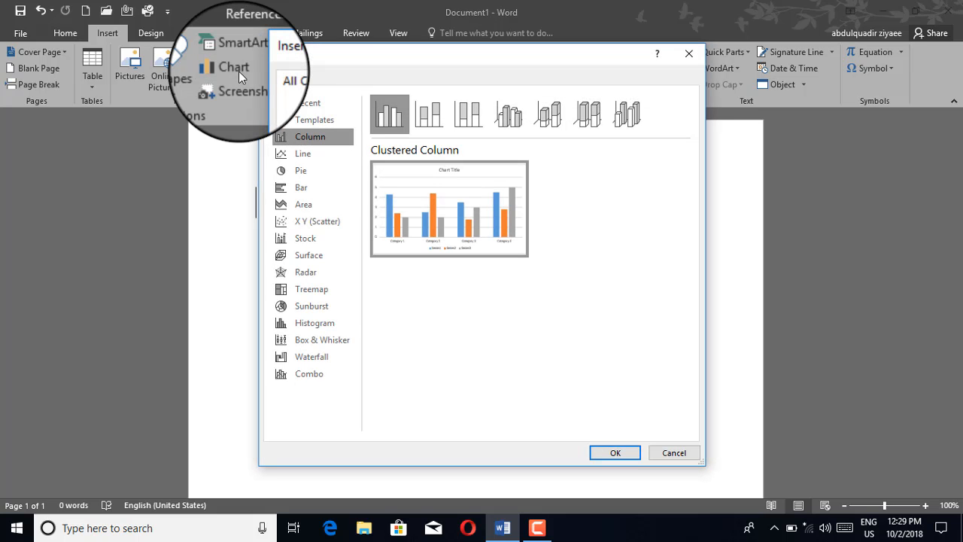
left_click(299, 158)
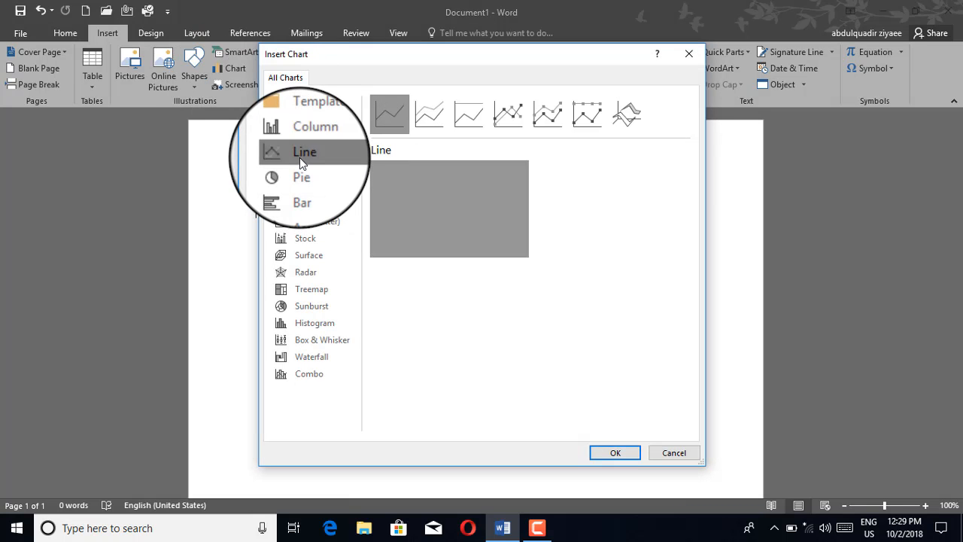
left_click(308, 137)
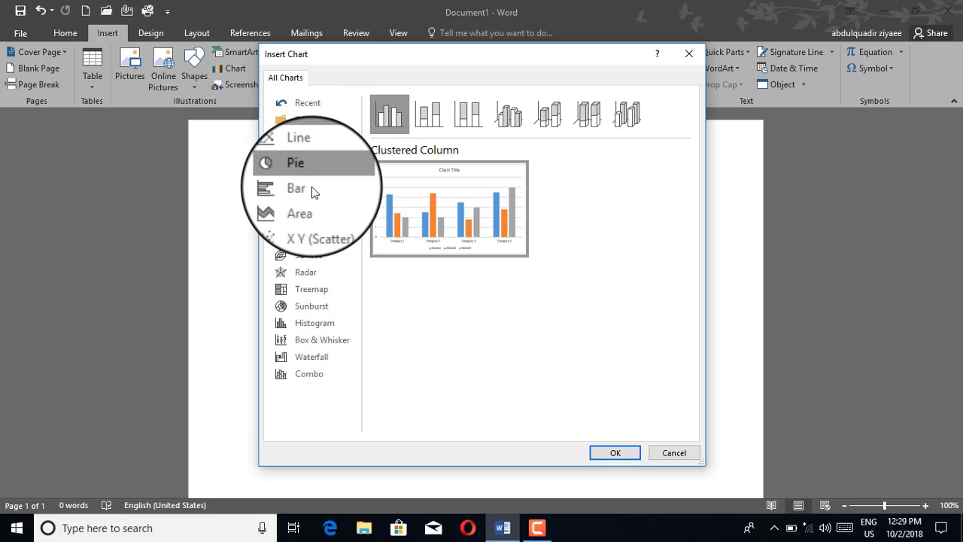
left_click(314, 192)
left_click(314, 206)
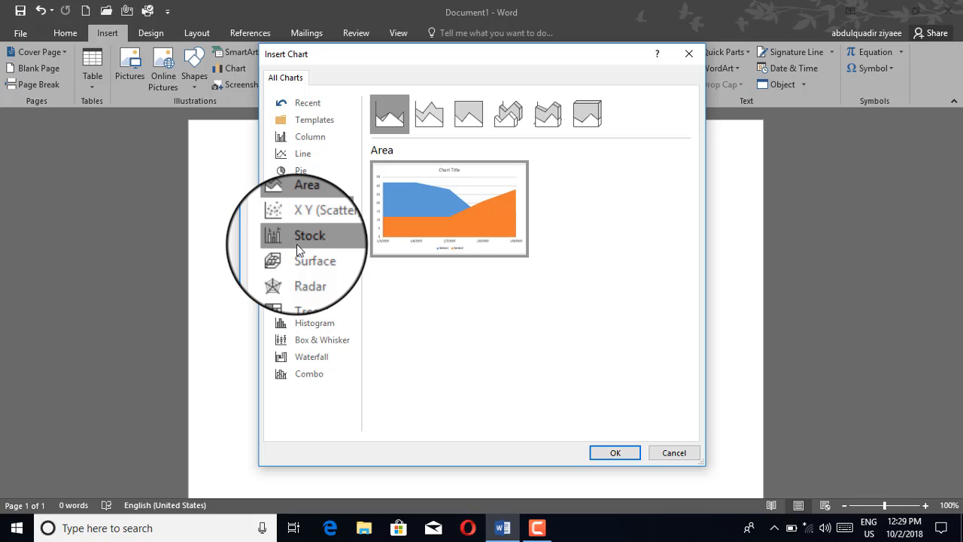
left_click(309, 139)
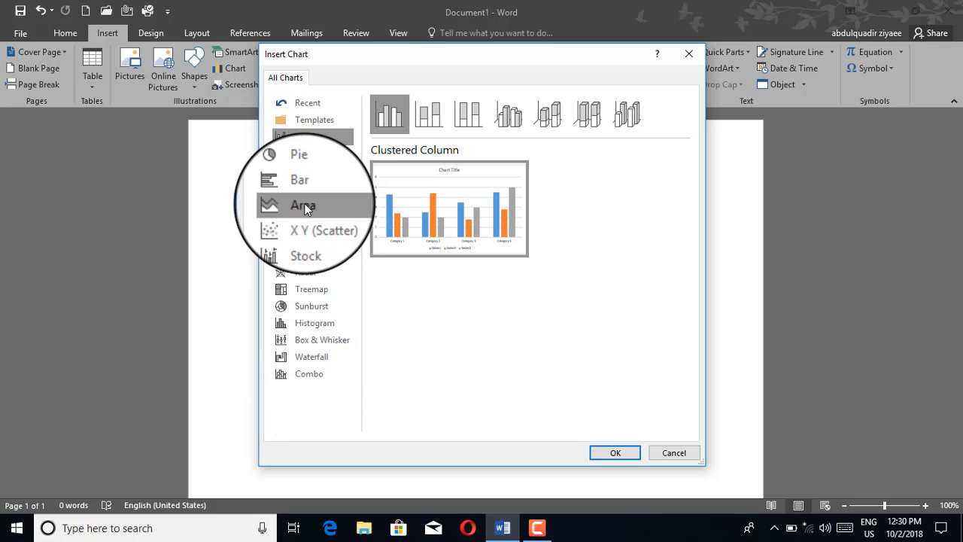
left_click(306, 207)
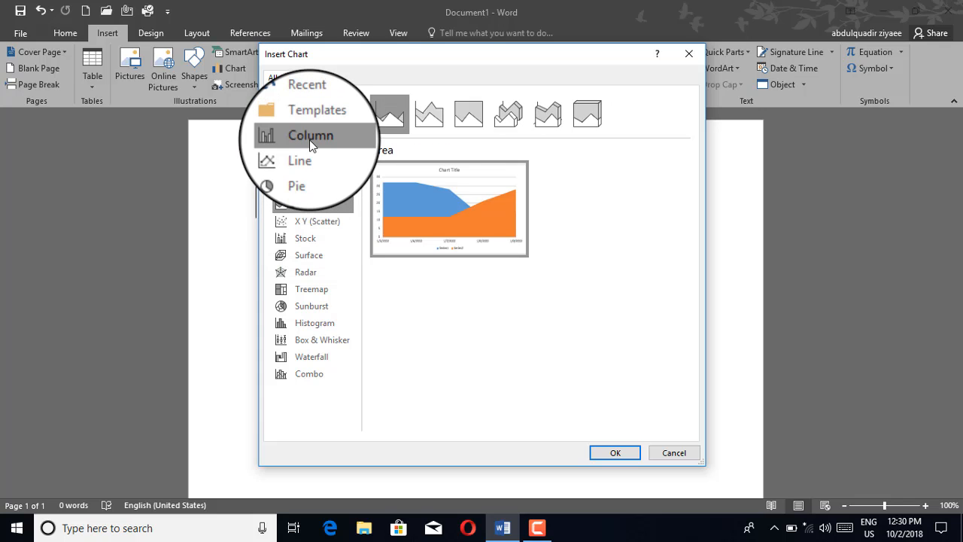
left_click(310, 140)
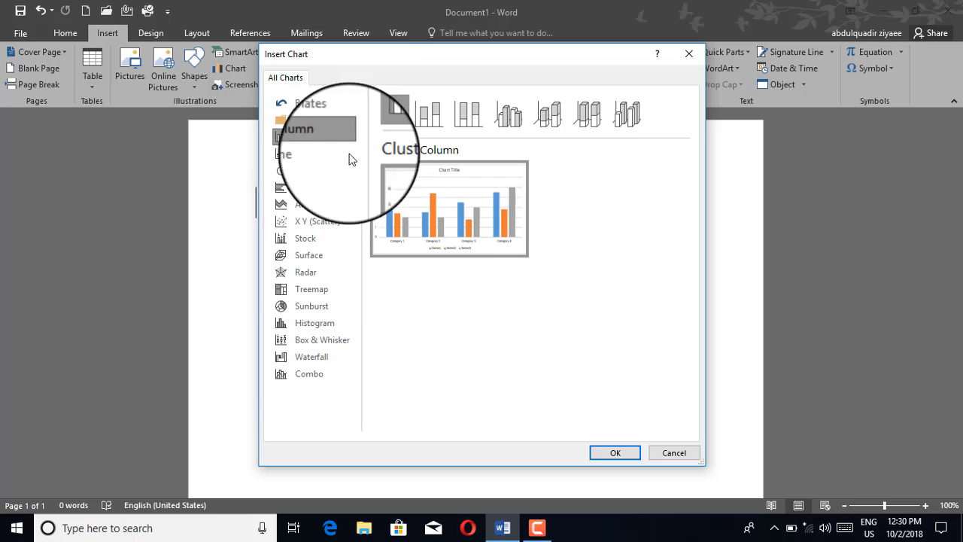
left_click(616, 454)
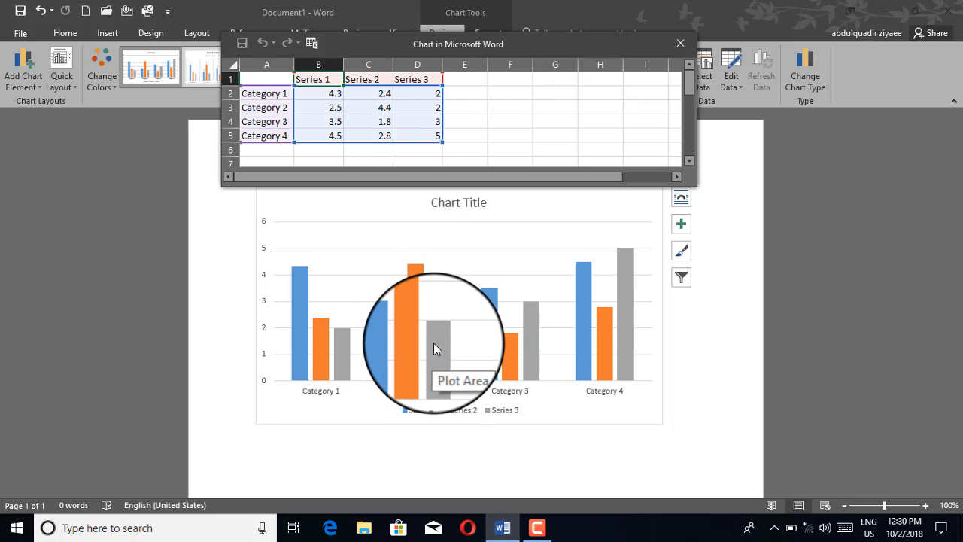
Rename the first two chart categories in the data sheet as MUMBAI and PANJAB
left_click(260, 96)
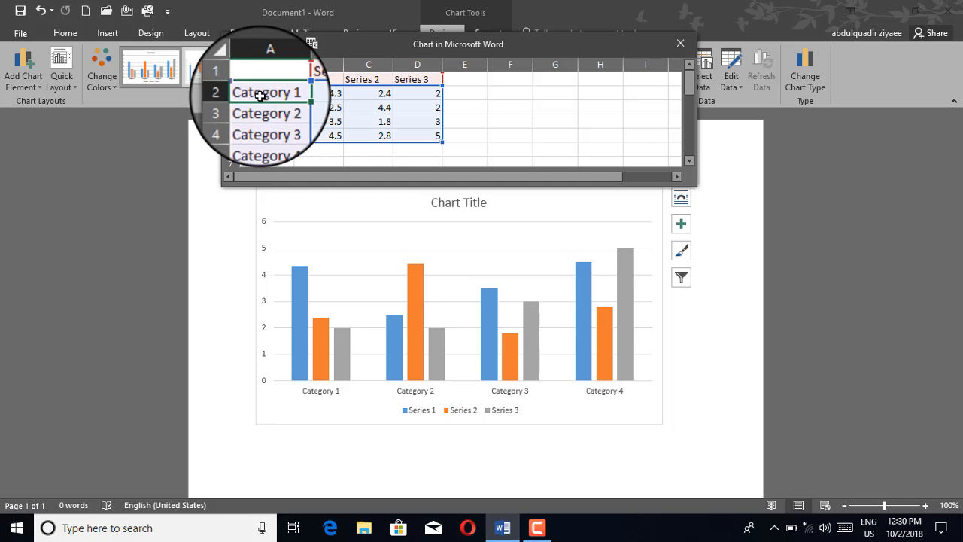
double_click(262, 94)
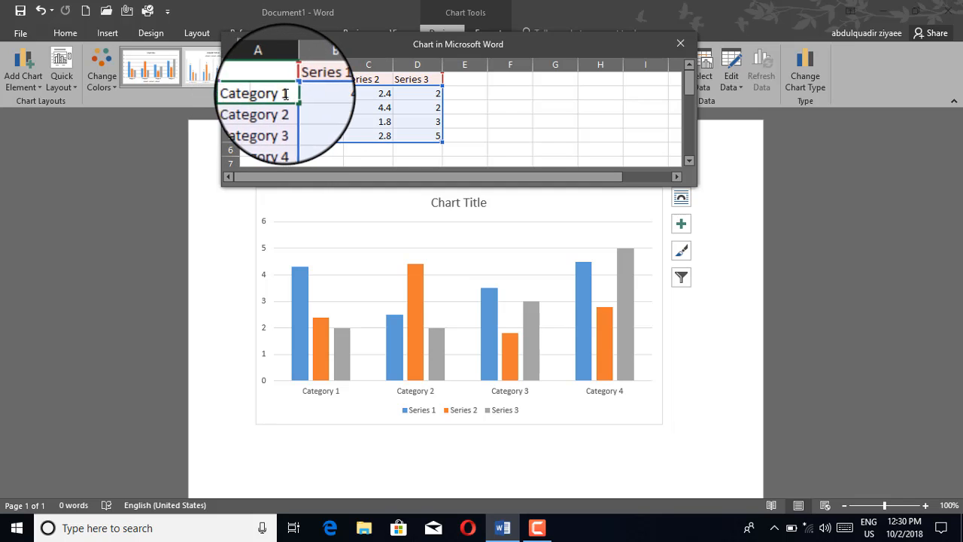
left_click_drag(287, 95, 224, 88)
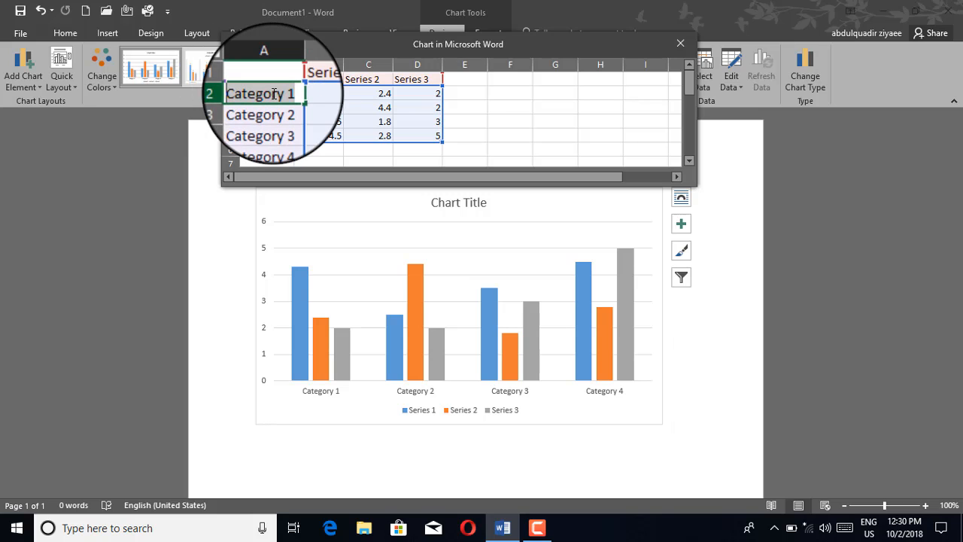
type("M")
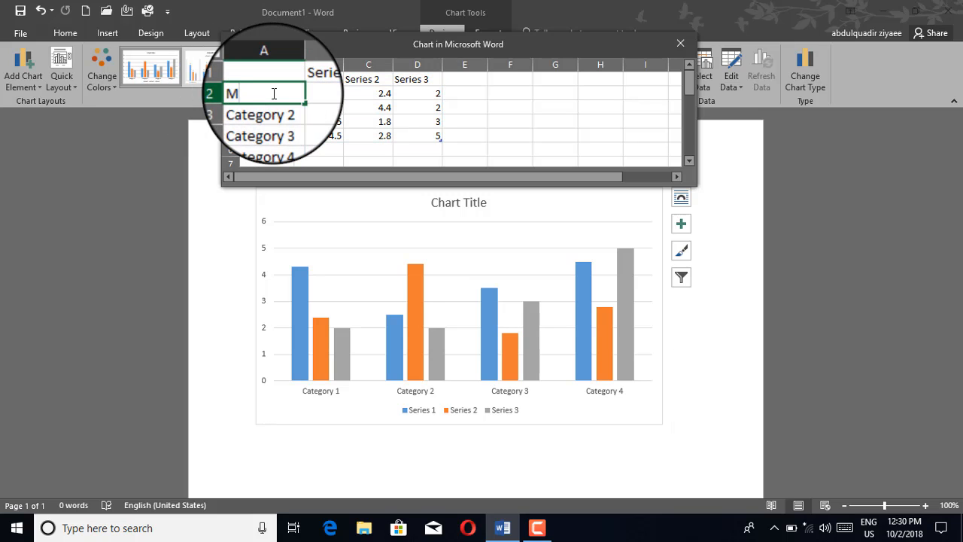
type("UMBAI")
left_click(269, 108)
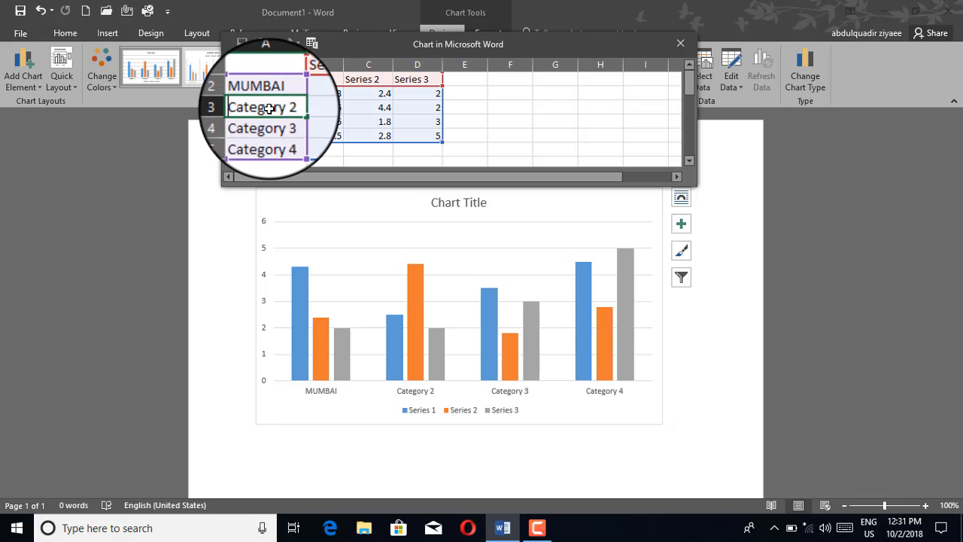
type("PANJAB")
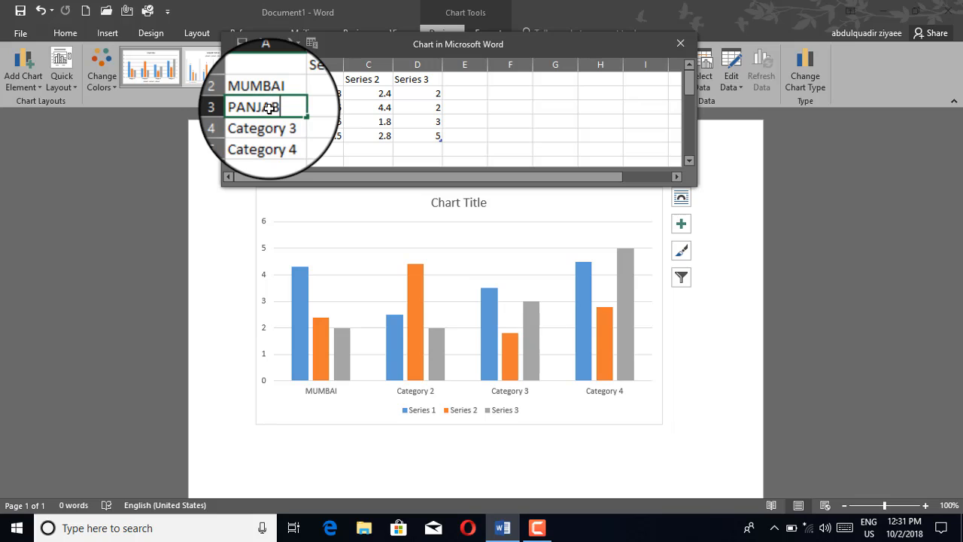
Rename Category 3 as KARNATKA and Category 4 as KOLKATTA in the chart data sheet
left_click(273, 131)
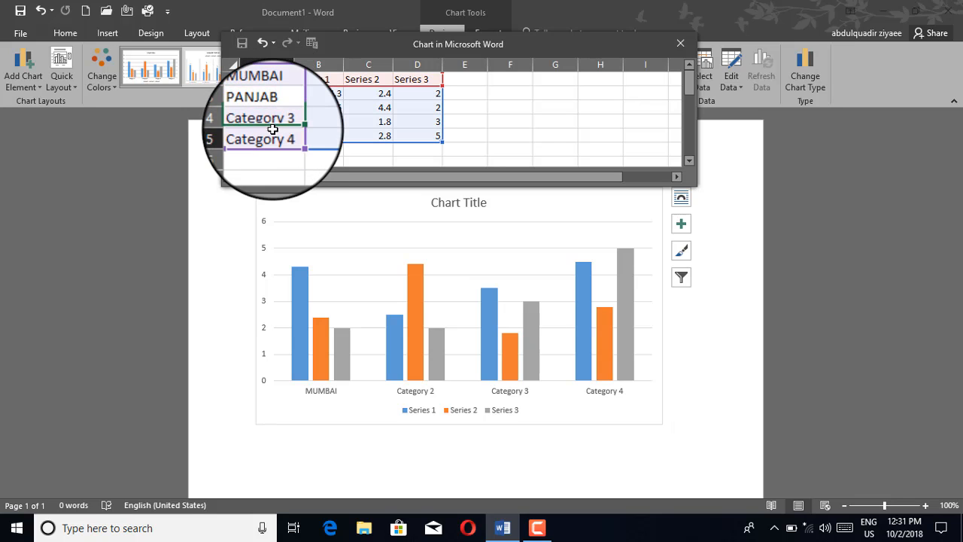
left_click(273, 123)
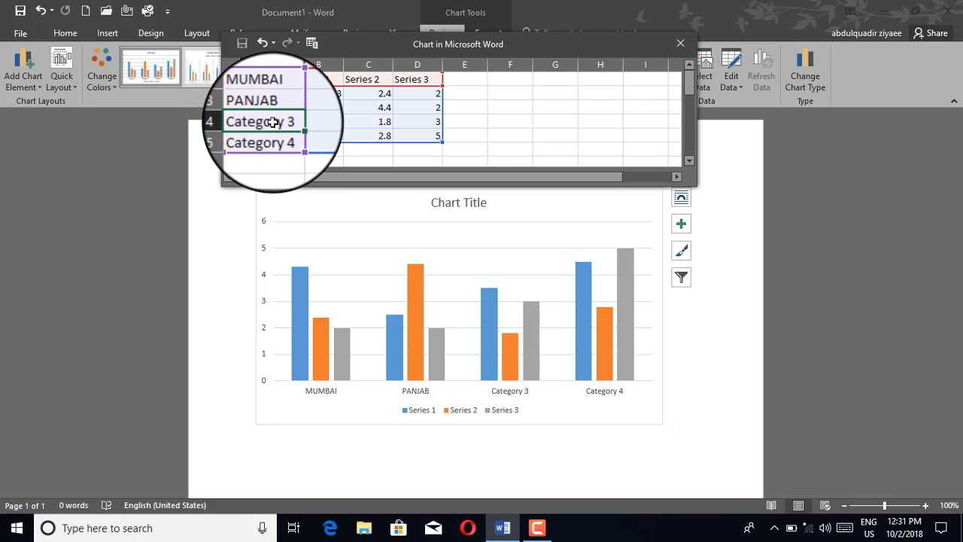
type("KAR")
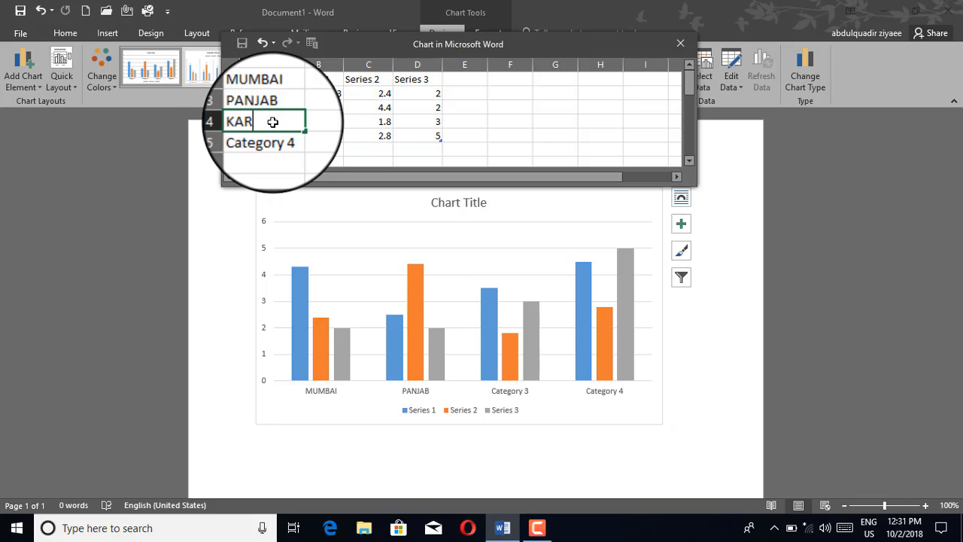
type("NATKA")
left_click(275, 141)
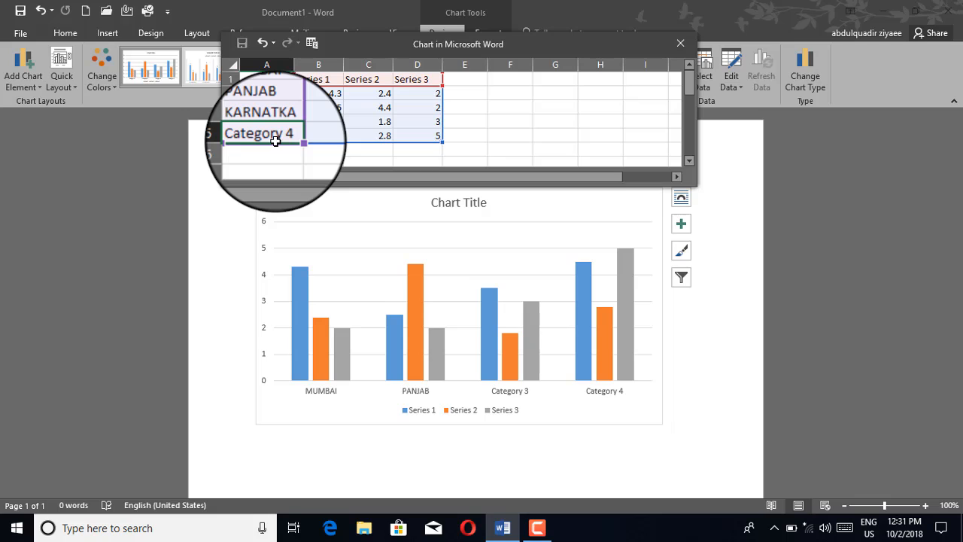
type("KOL")
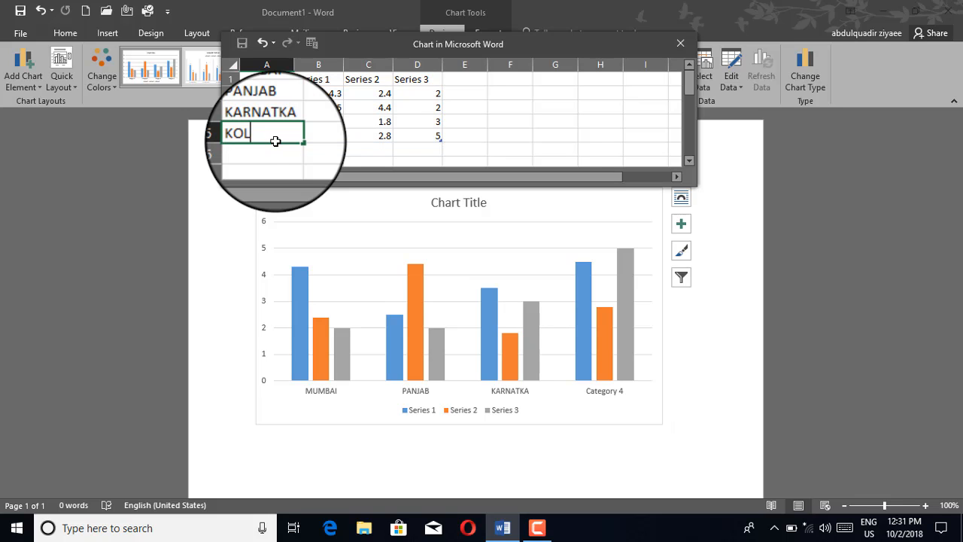
type("KATTA")
Set the Series 1 values to 200, 300, 400 and 500 for MUMBAI, PANJAB, KARNATKA and KOLKATTA
left_click(321, 94)
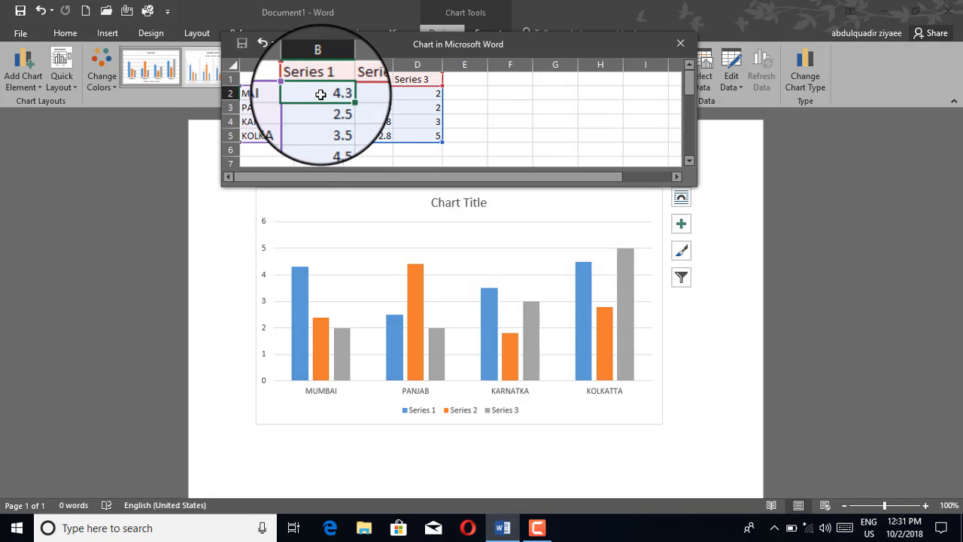
type("200")
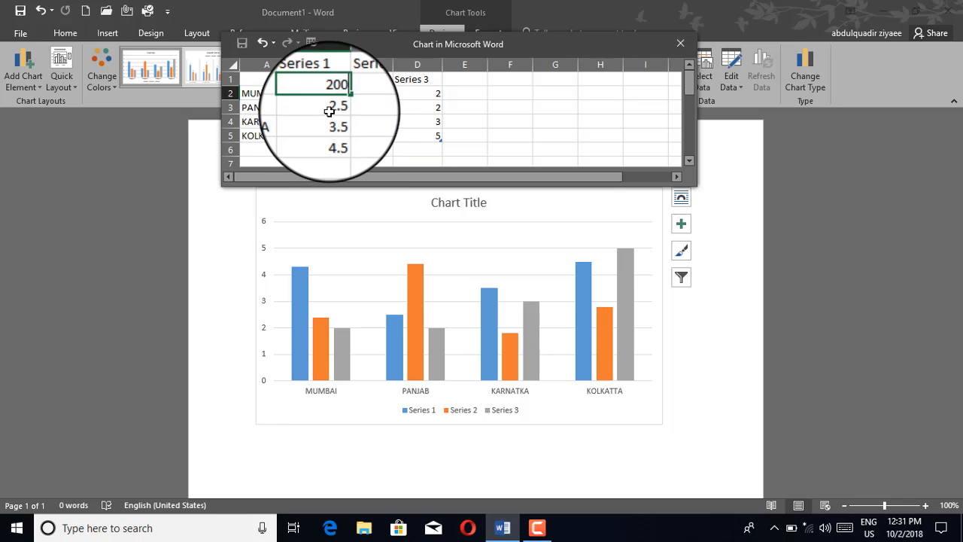
key("Return")
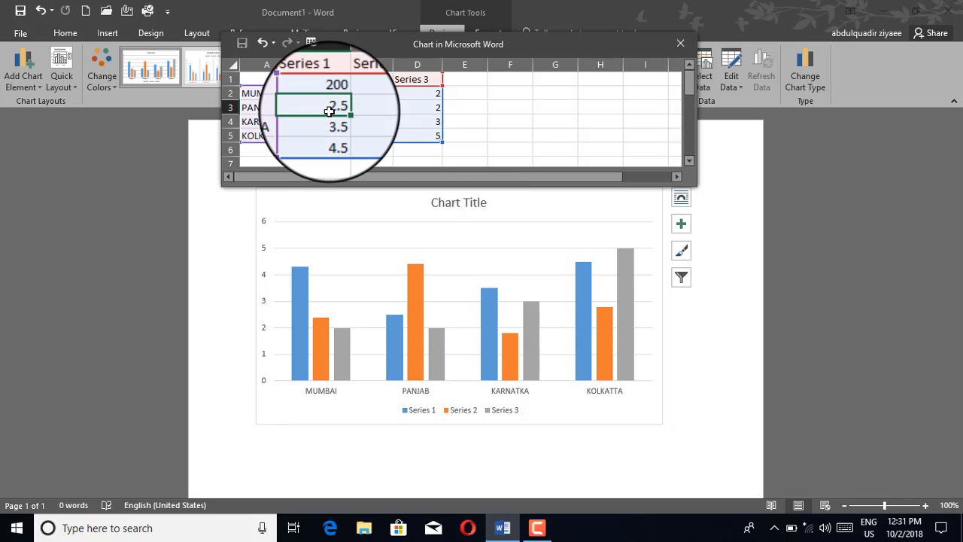
type("300")
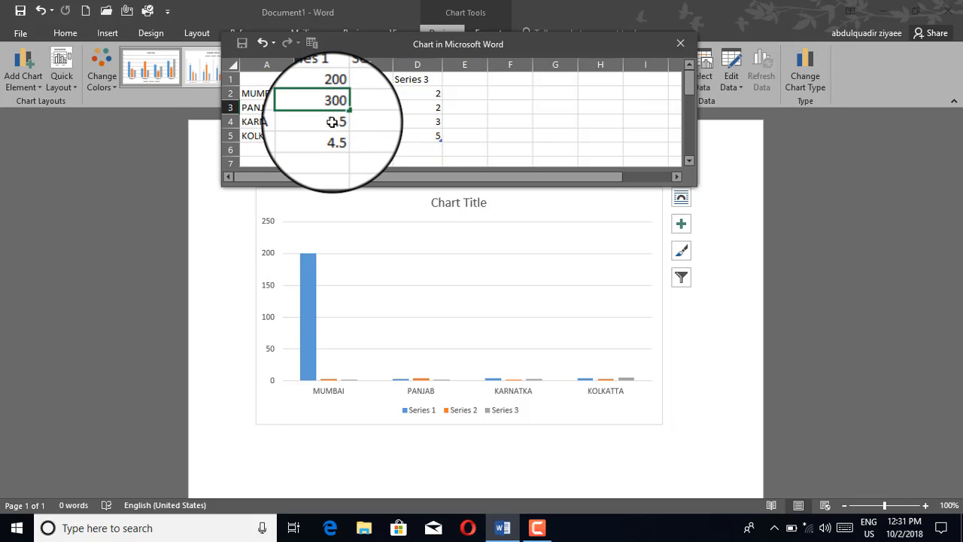
key("Return")
type("400")
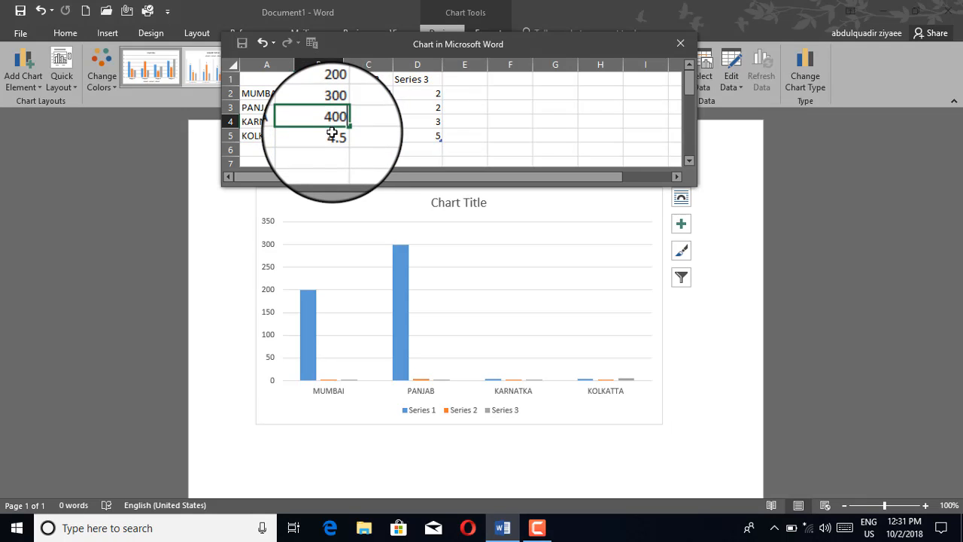
key("Return")
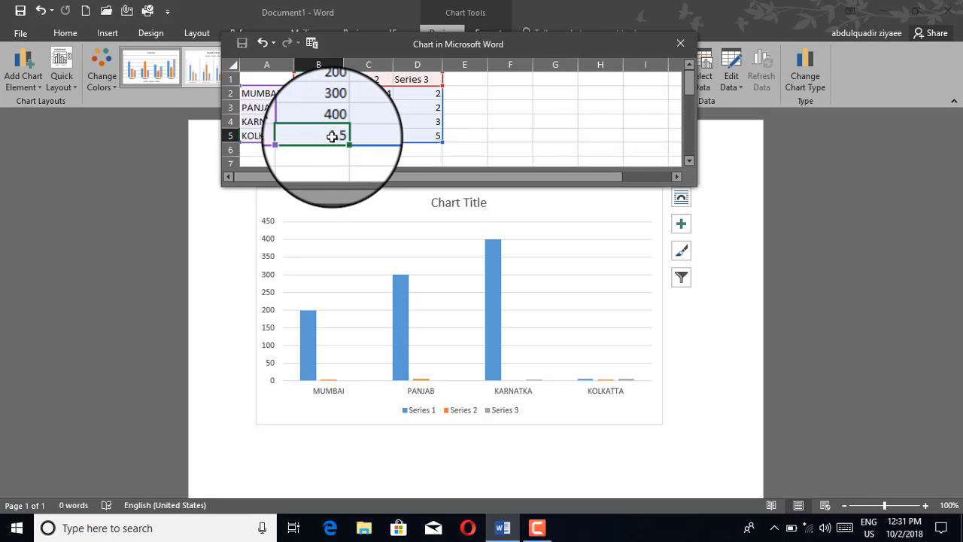
type("5")
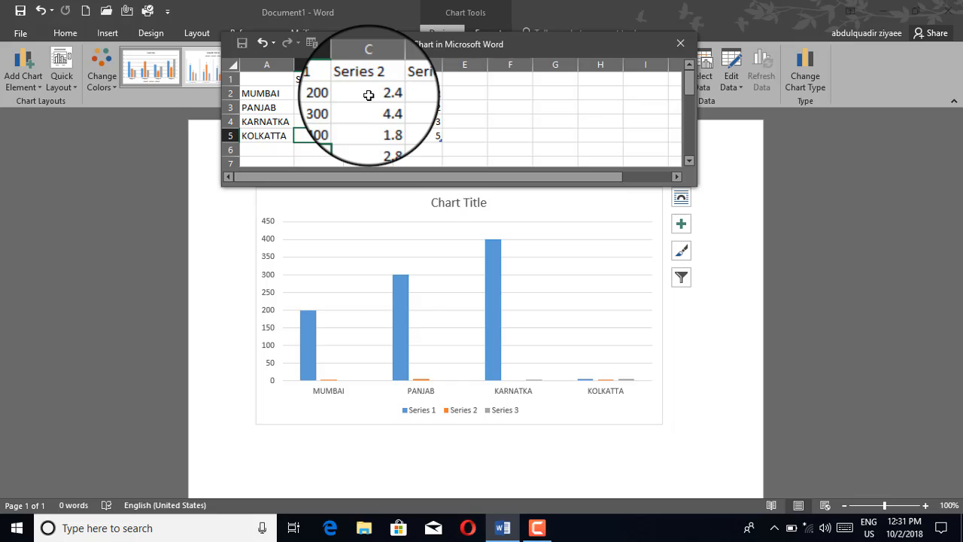
Fill the Series 2 column with 200, 300, 400 and 500 for the four cities from MUMBAI to KOLKATTA
left_click(369, 95)
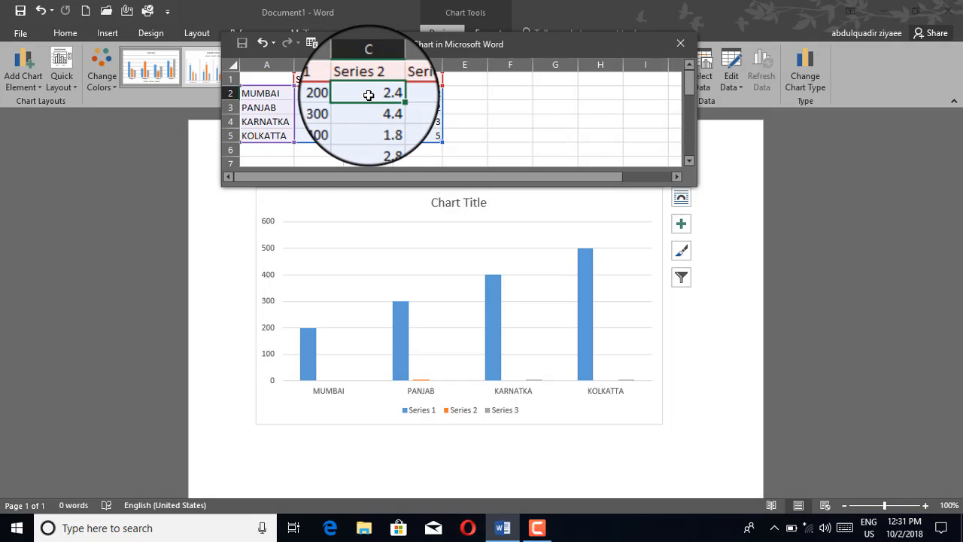
type("2")
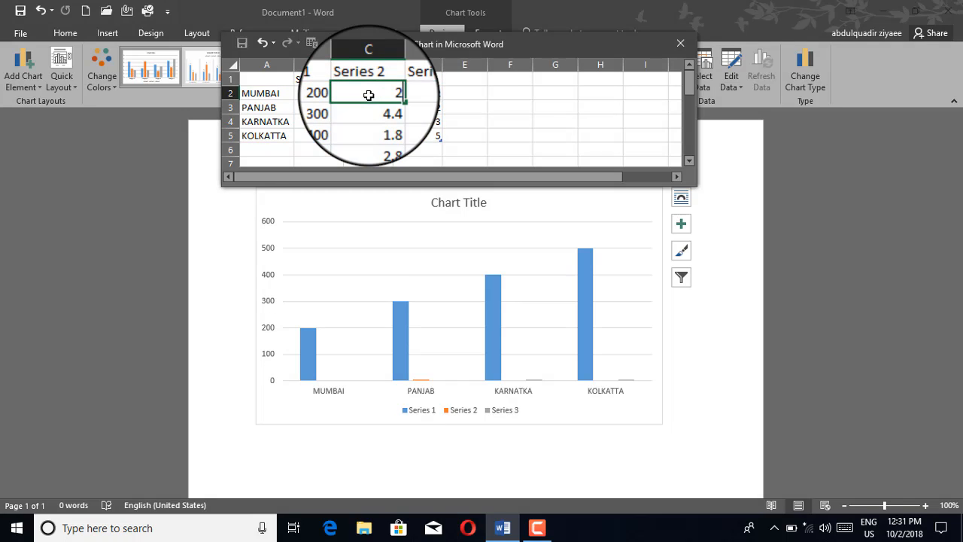
type("00")
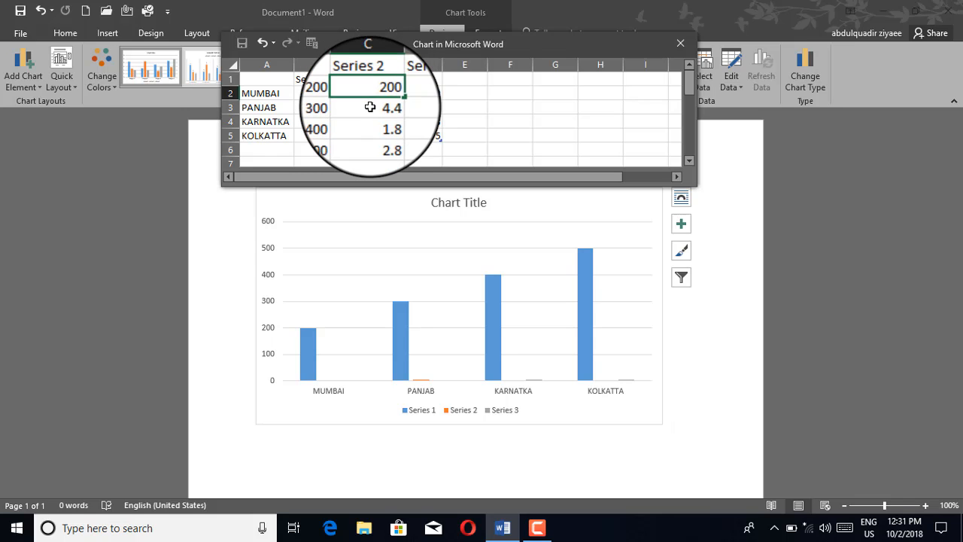
key("Return")
type("300")
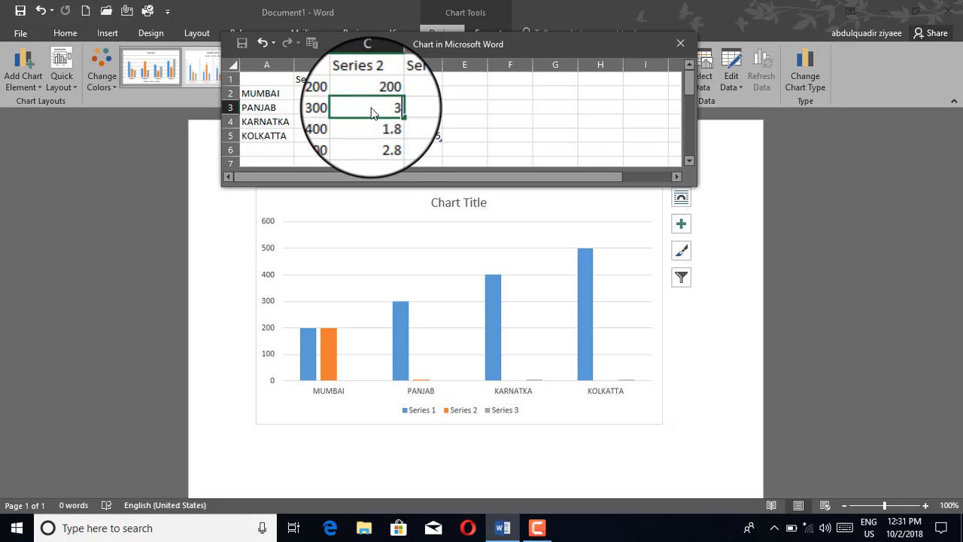
key("Return")
key("Return")
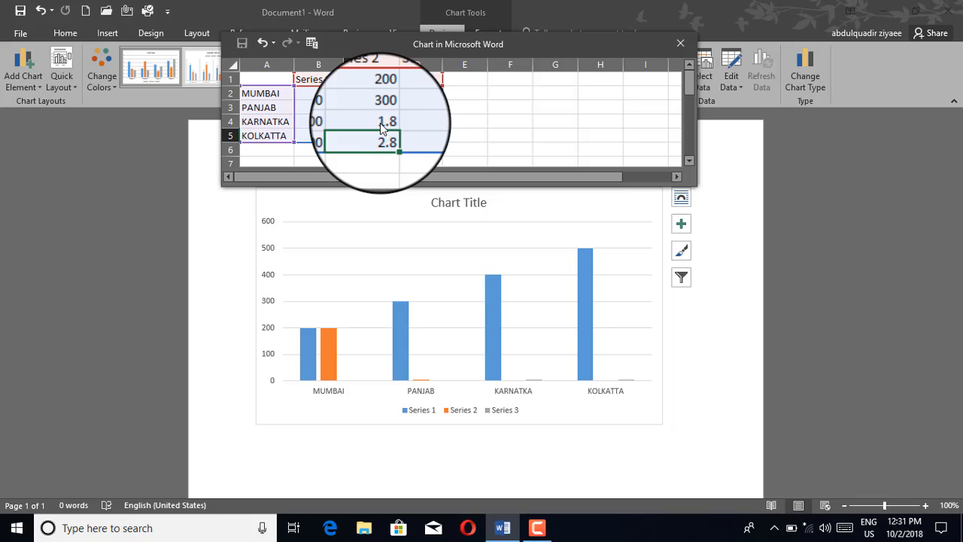
left_click(377, 122)
type("400")
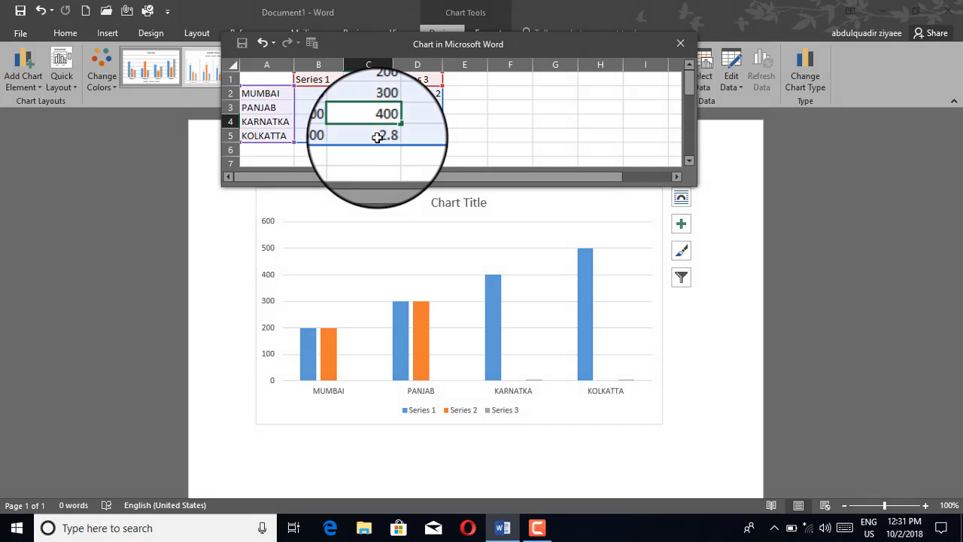
key("Return")
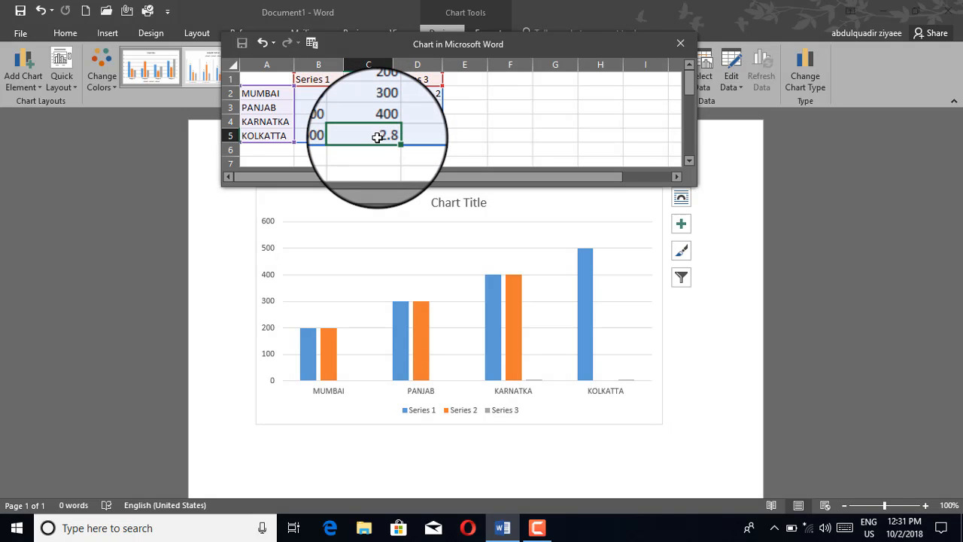
type("500")
left_click(423, 95)
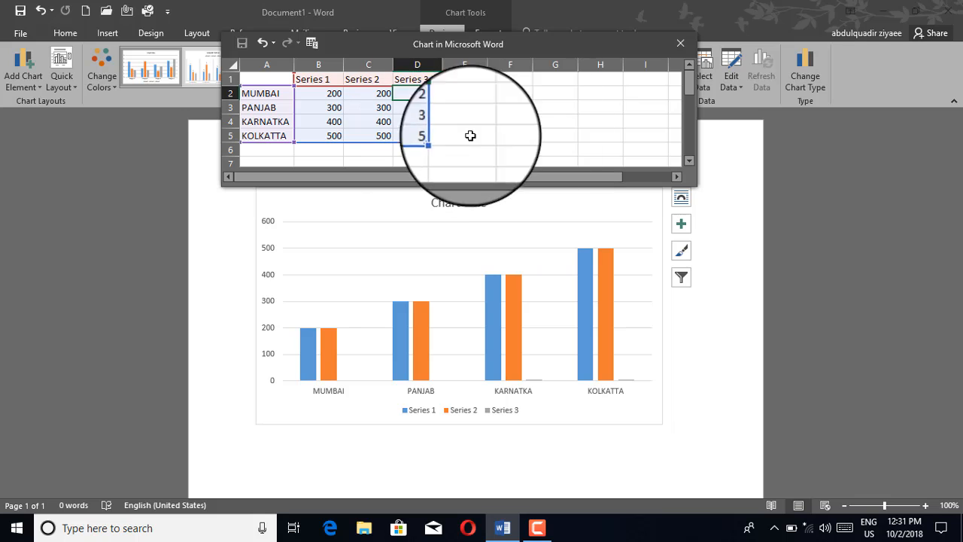
left_click(710, 312)
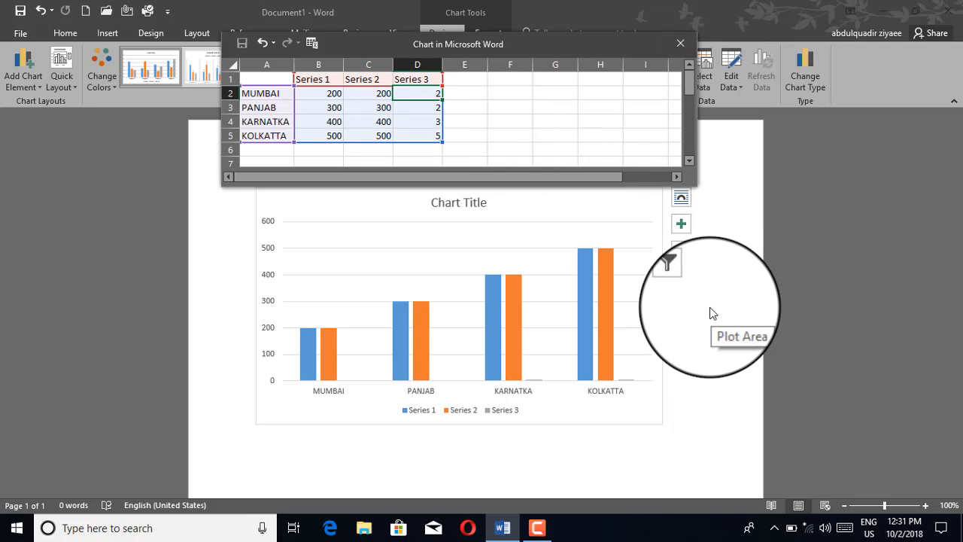
Close the chart data sheet and replace the placeholder chart title with PAPURATION PF INDIA
left_click(680, 43)
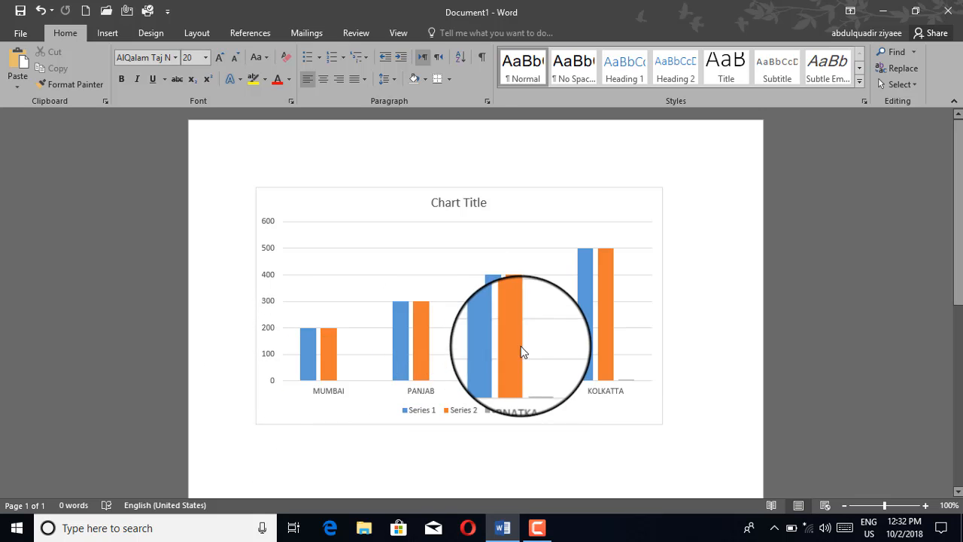
left_click(467, 295)
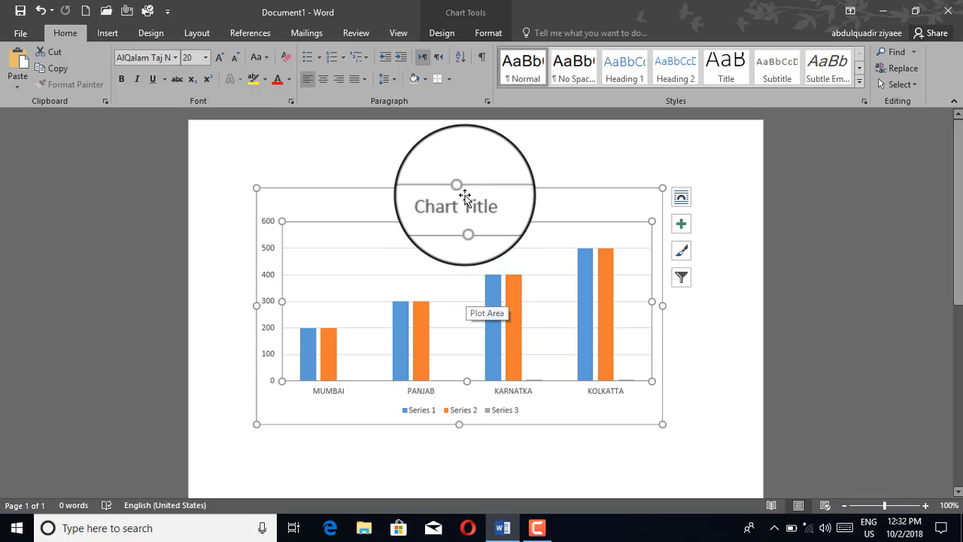
left_click(458, 204)
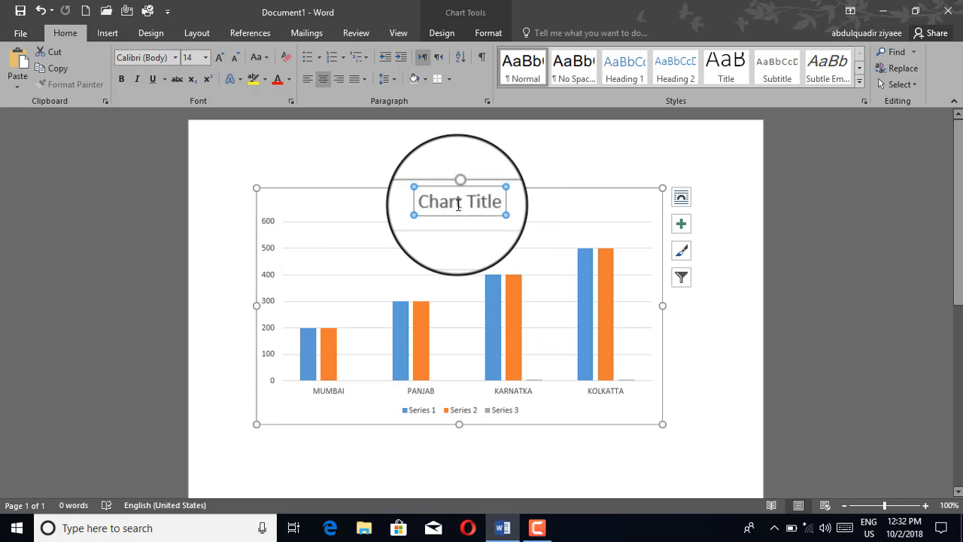
double_click(432, 203)
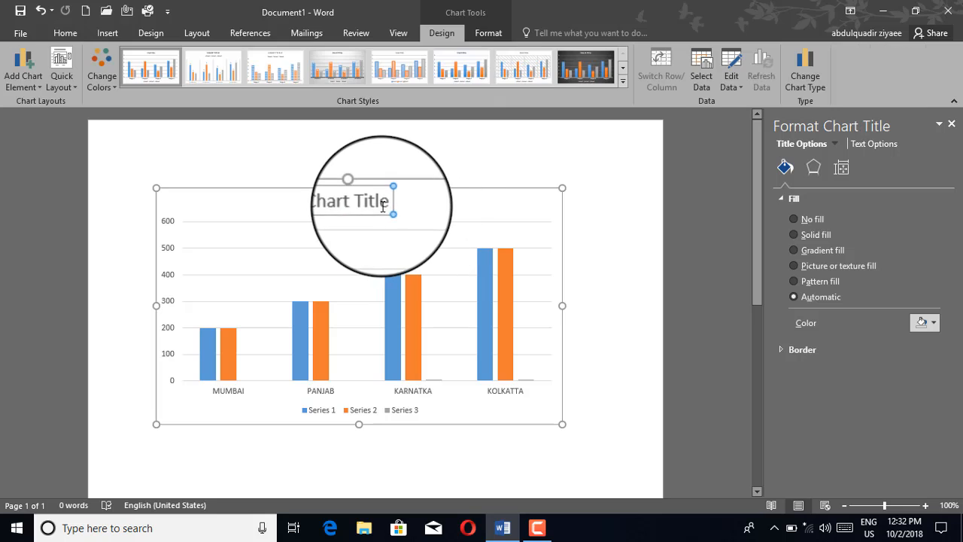
left_click(379, 201)
left_click(378, 200)
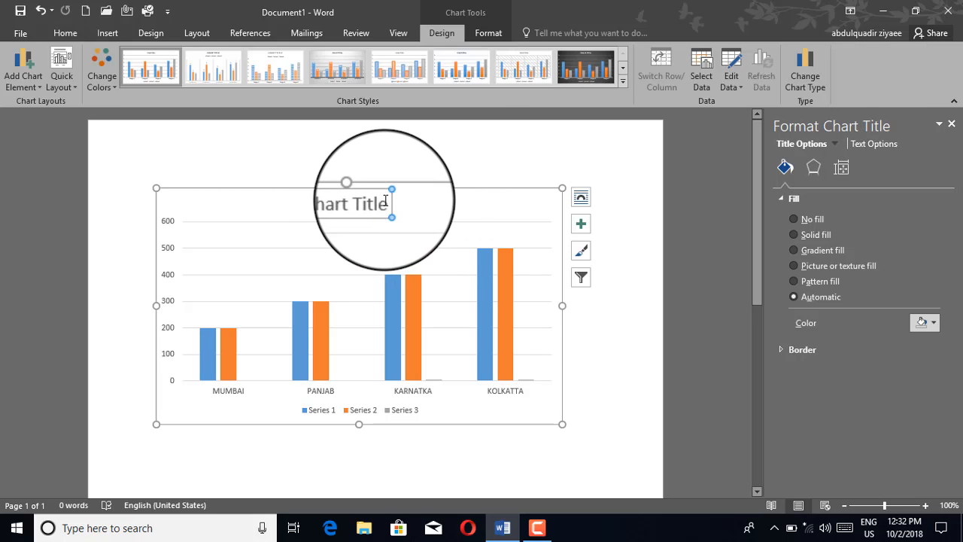
triple_click(350, 201)
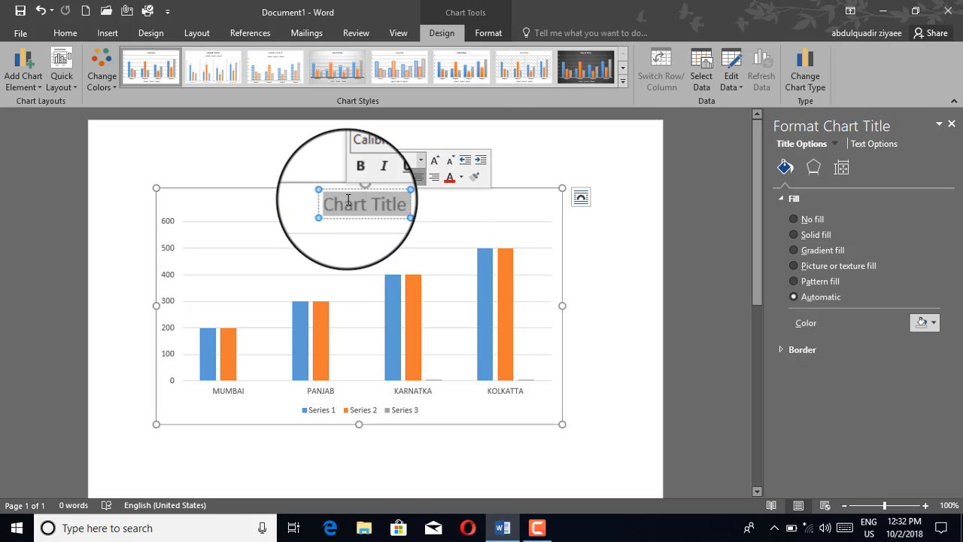
type("PA")
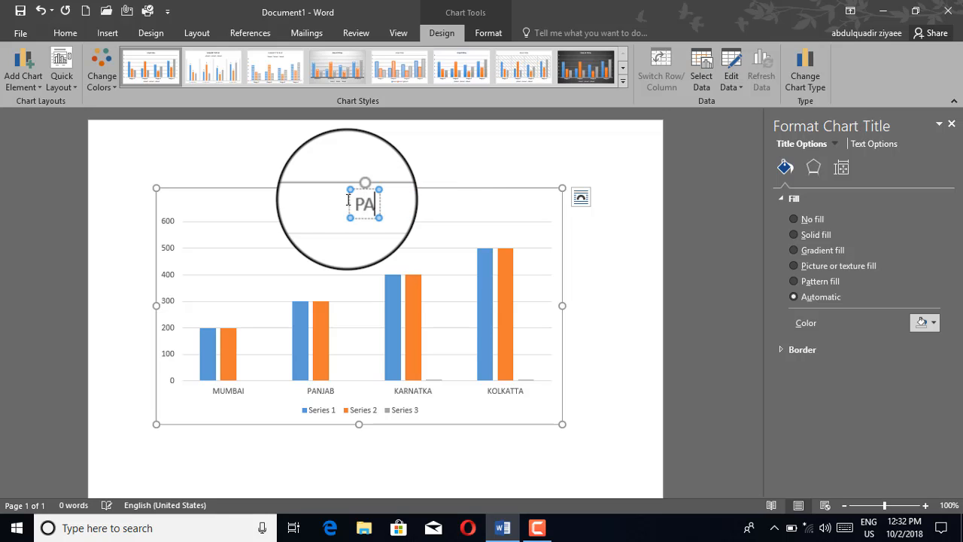
type("PURAT")
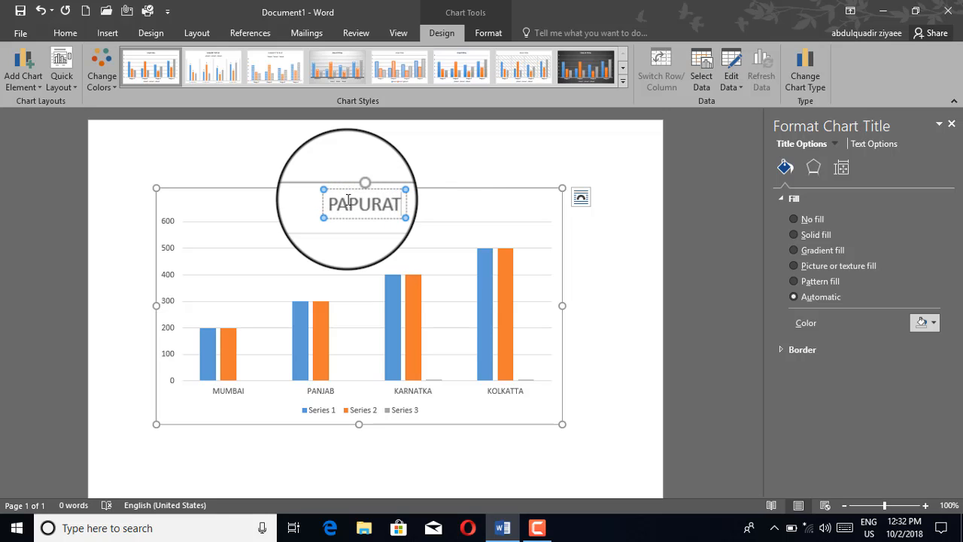
type("ION")
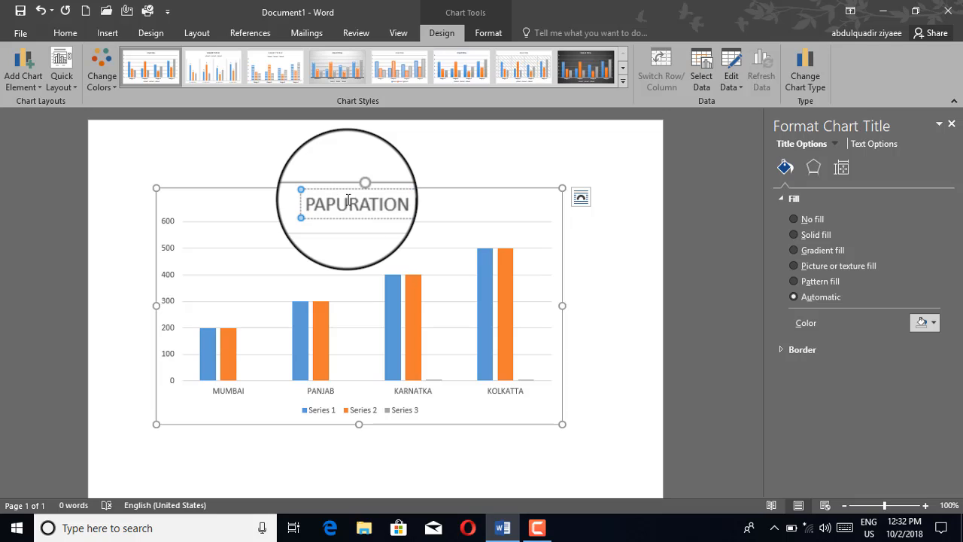
type(" PR I")
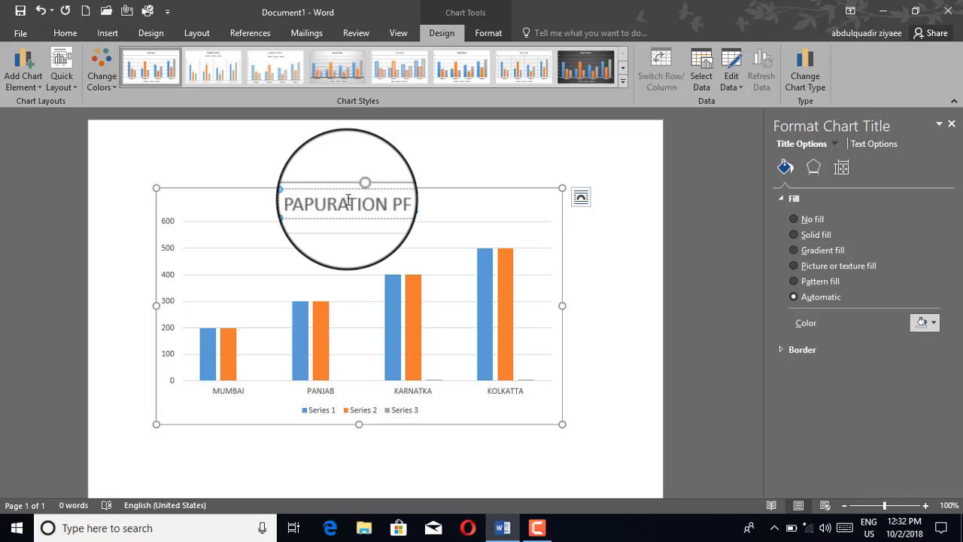
type("NDIA")
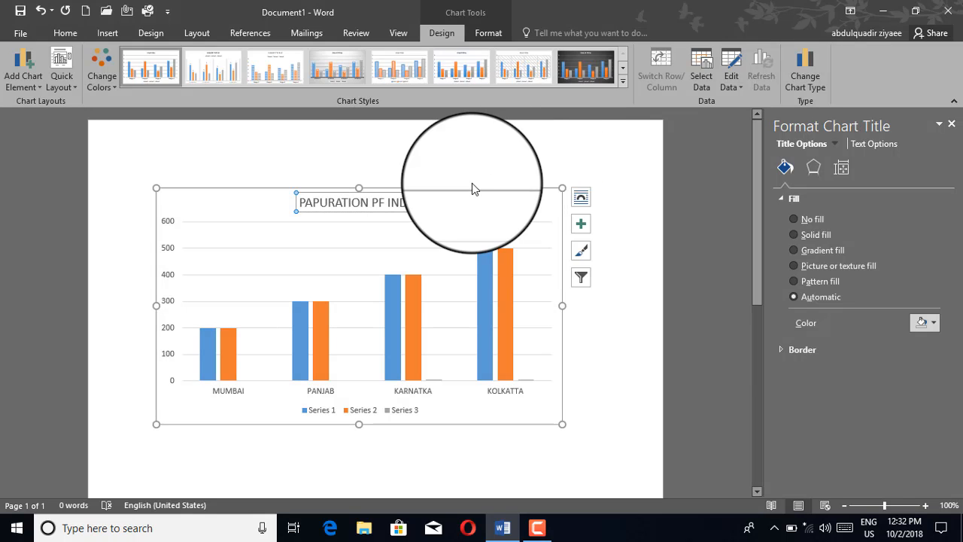
left_click(574, 154)
left_click(575, 154)
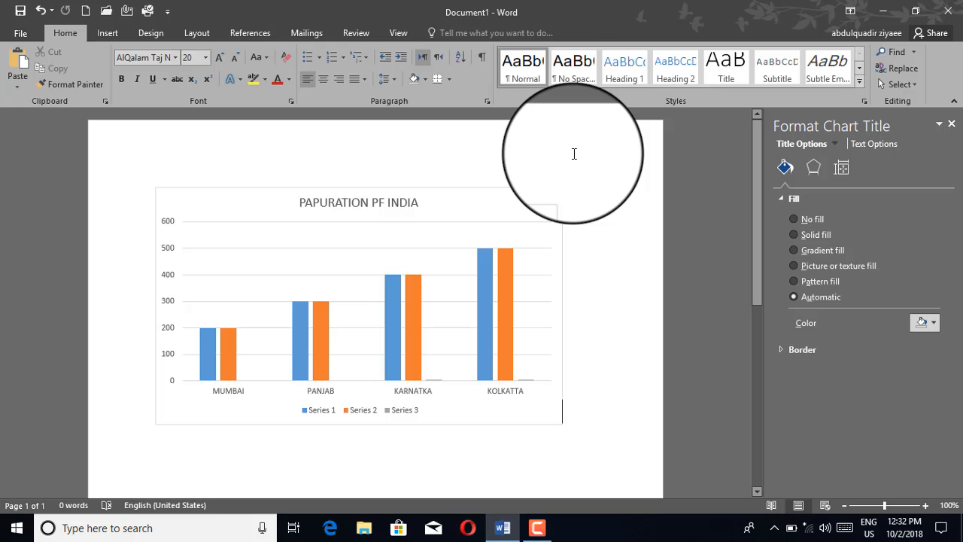
Apply the chart style with a dark gradient background and solid columns
left_click(431, 285)
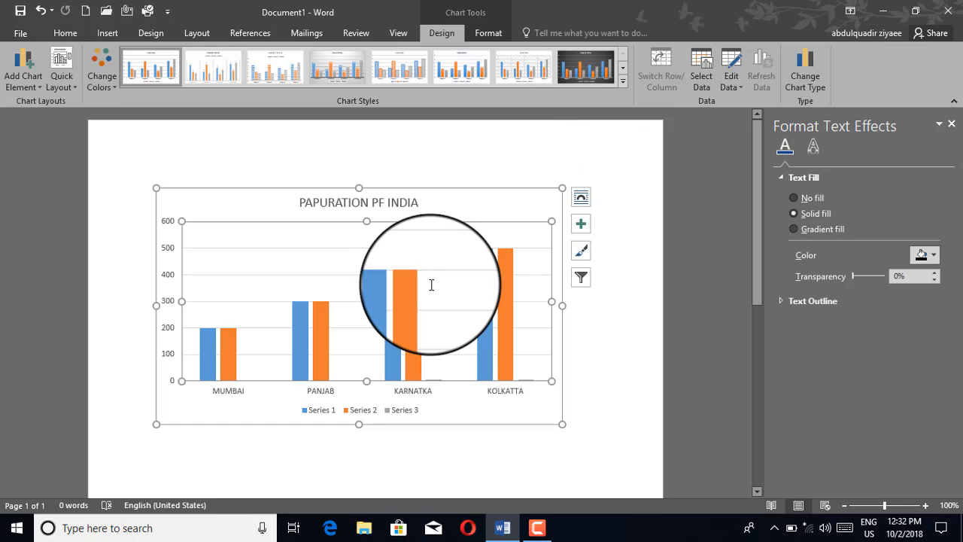
left_click(587, 77)
left_click(587, 78)
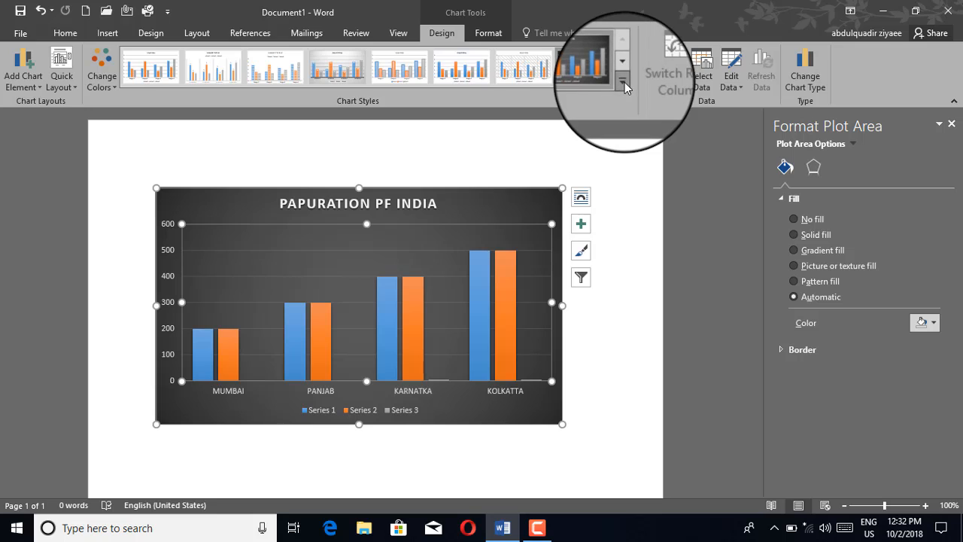
Try the last chart style in the gallery and switch to the dark style with outlined columns
left_click(625, 82)
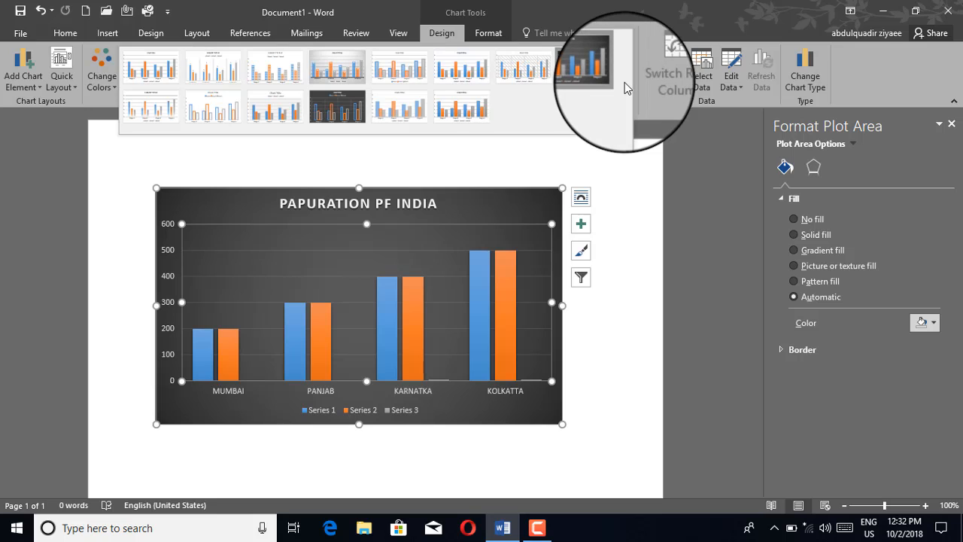
left_click(463, 117)
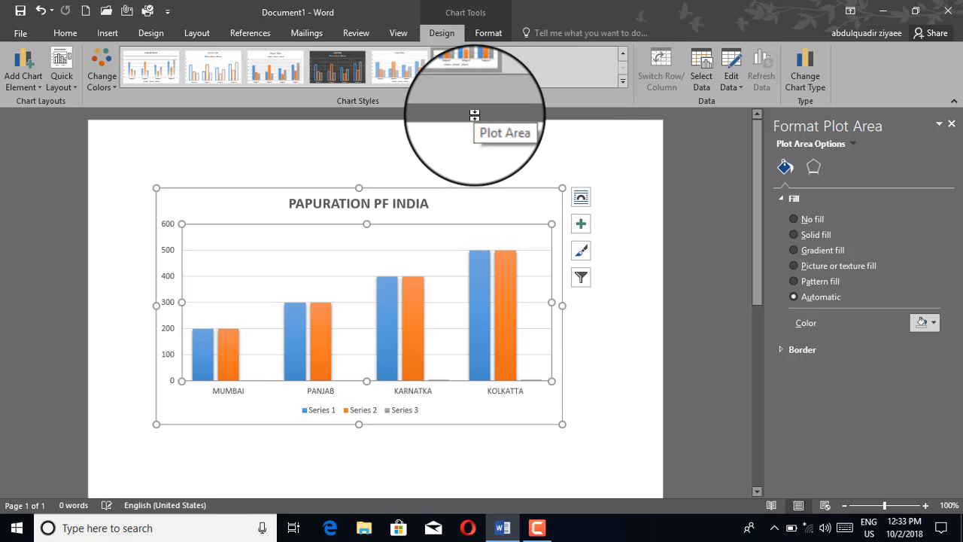
left_click(339, 75)
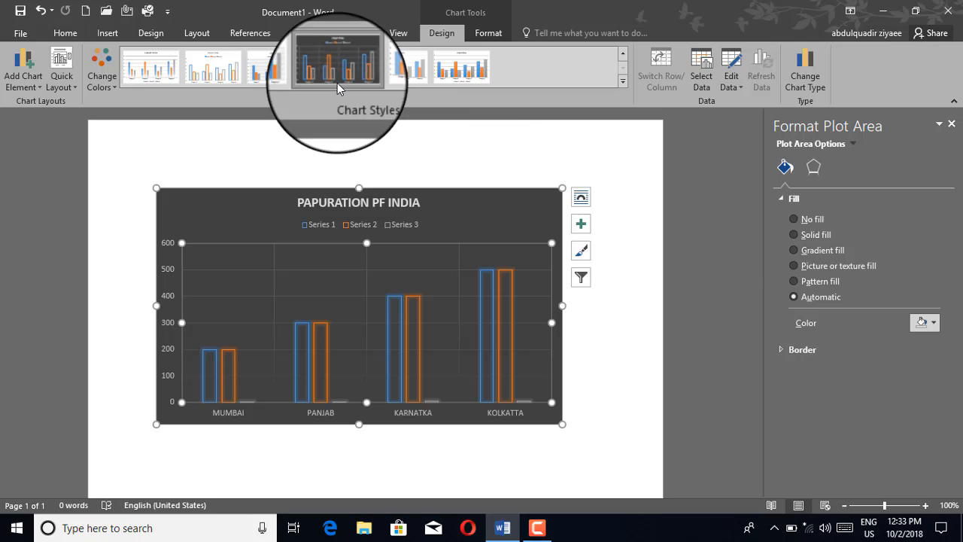
Recolor the chart with the orange, gold and green Colorful palette and add data labels at Inside End
left_click(102, 80)
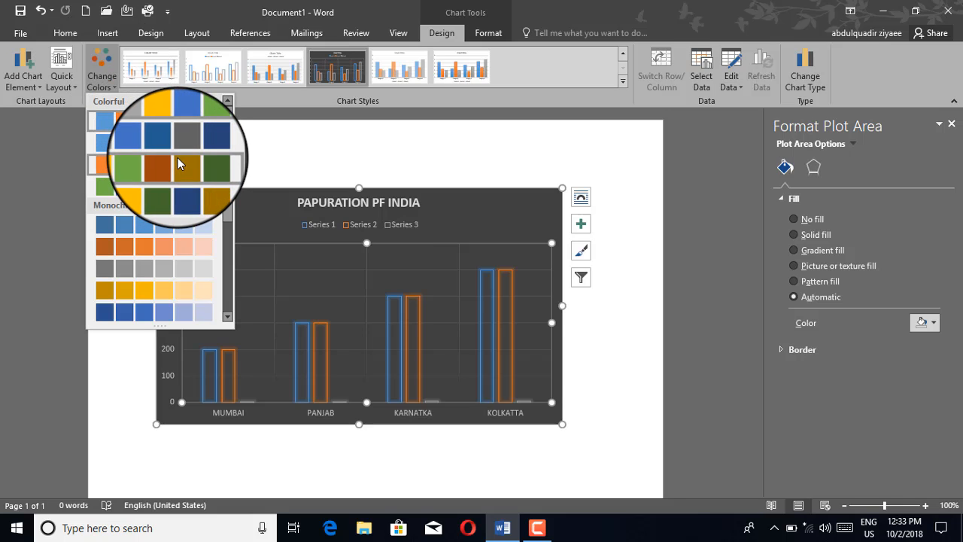
left_click(177, 164)
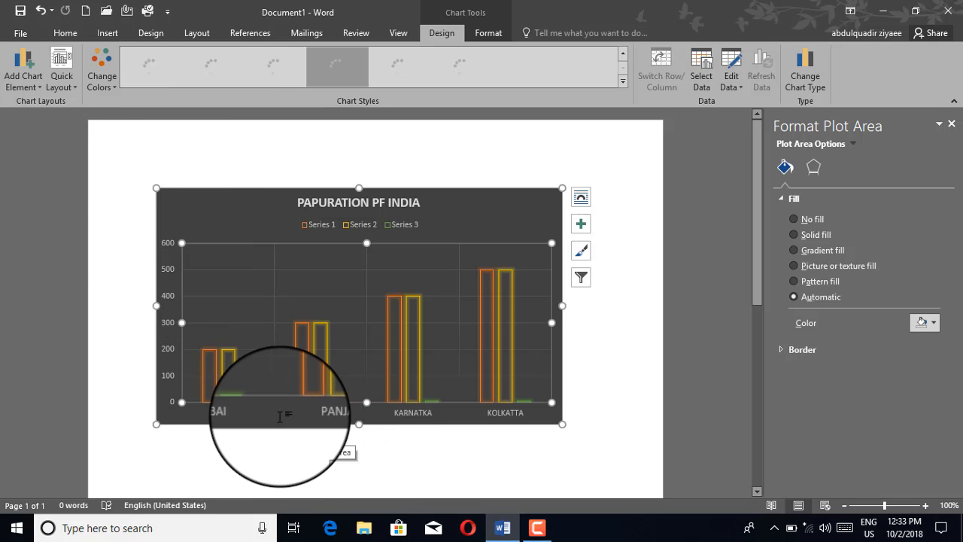
left_click(26, 78)
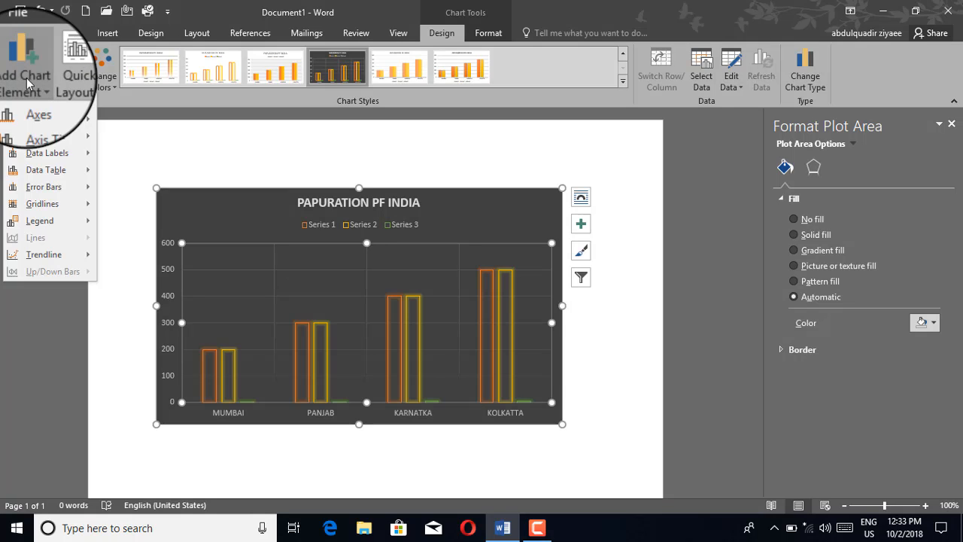
mouse_move(32, 104)
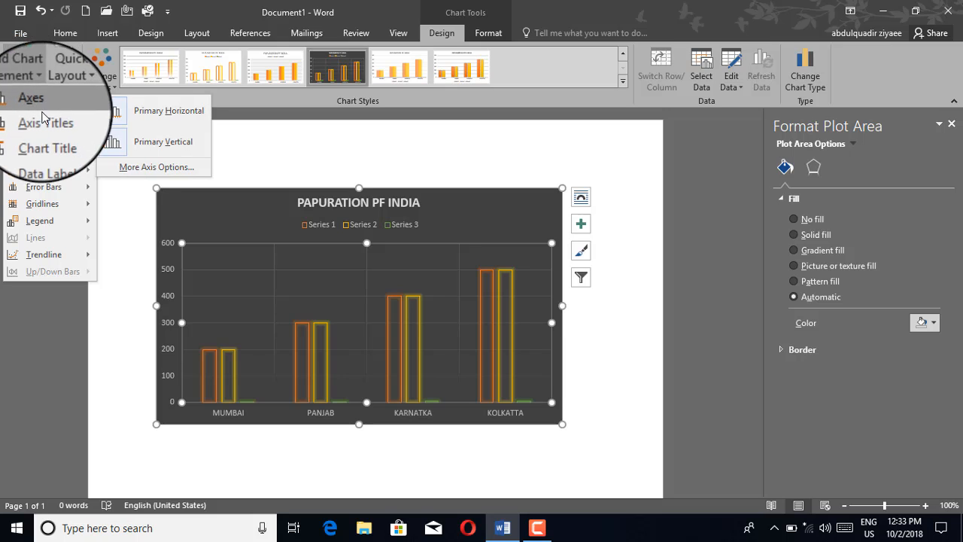
mouse_move(47, 137)
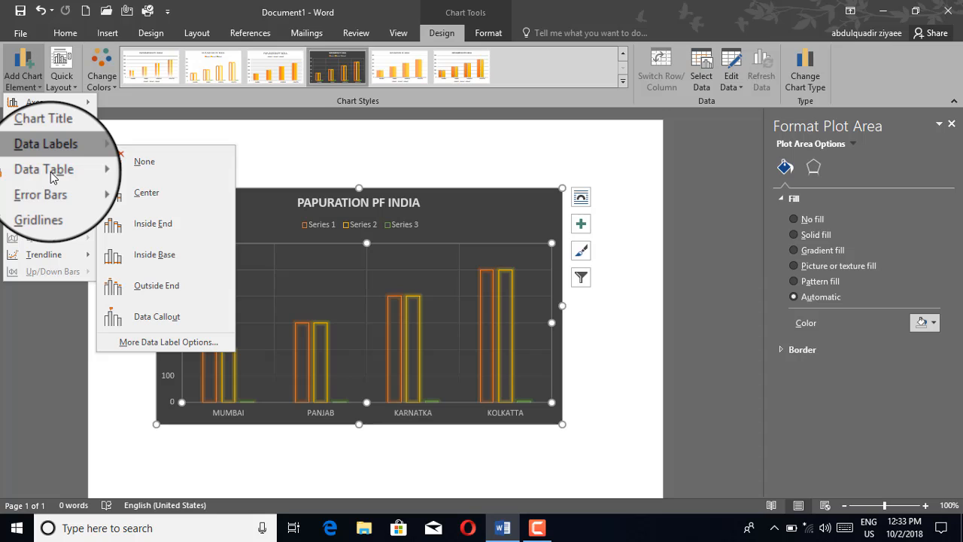
mouse_move(53, 176)
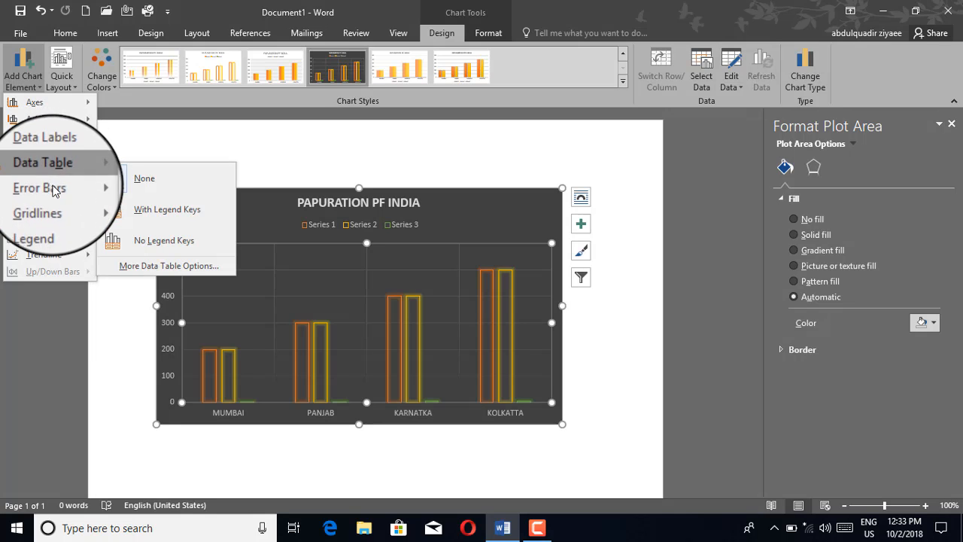
mouse_move(57, 208)
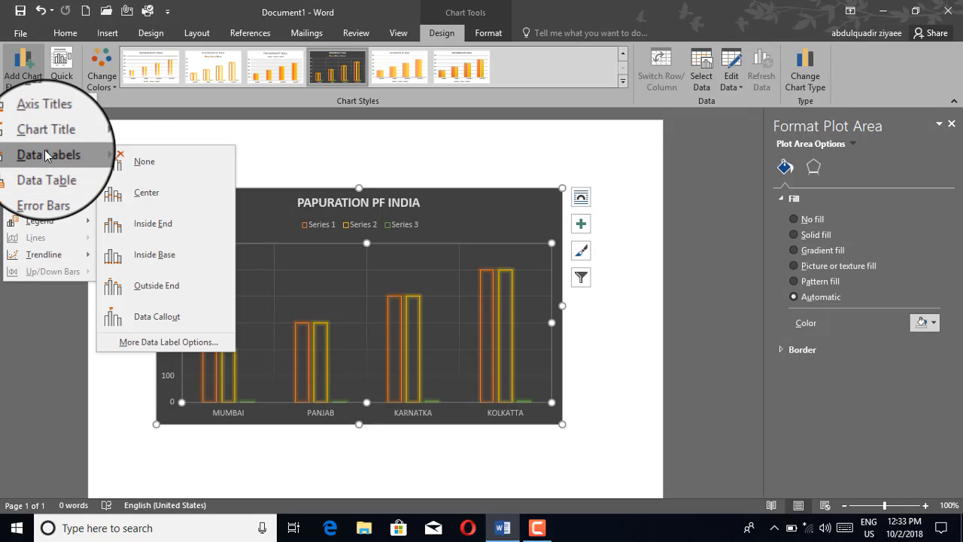
left_click(154, 215)
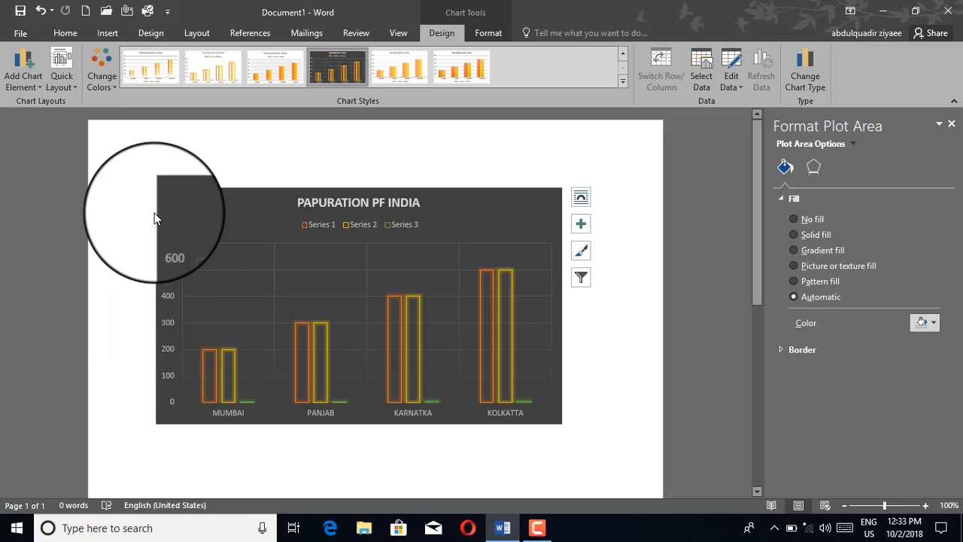
Change the chart style to the dark gradient one with solid columns
left_click(346, 76)
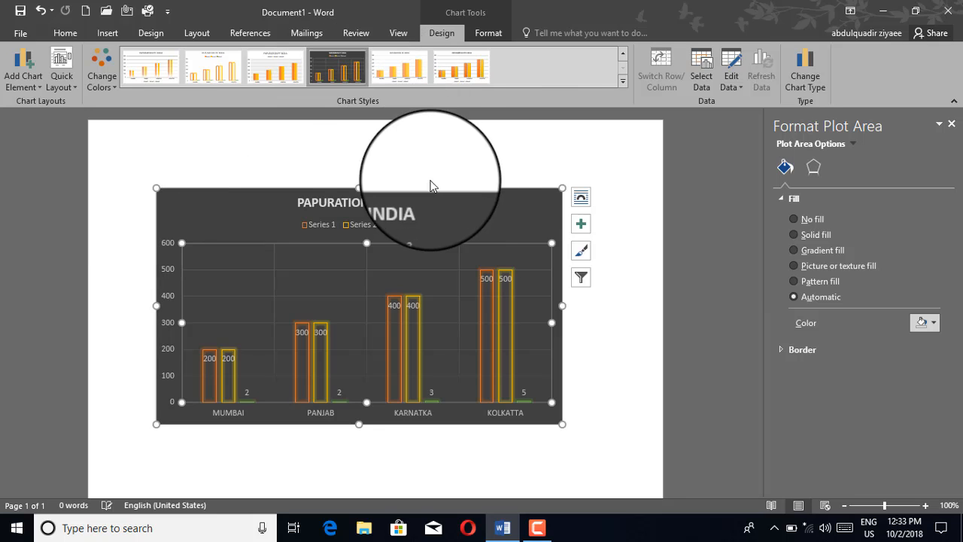
left_click(624, 80)
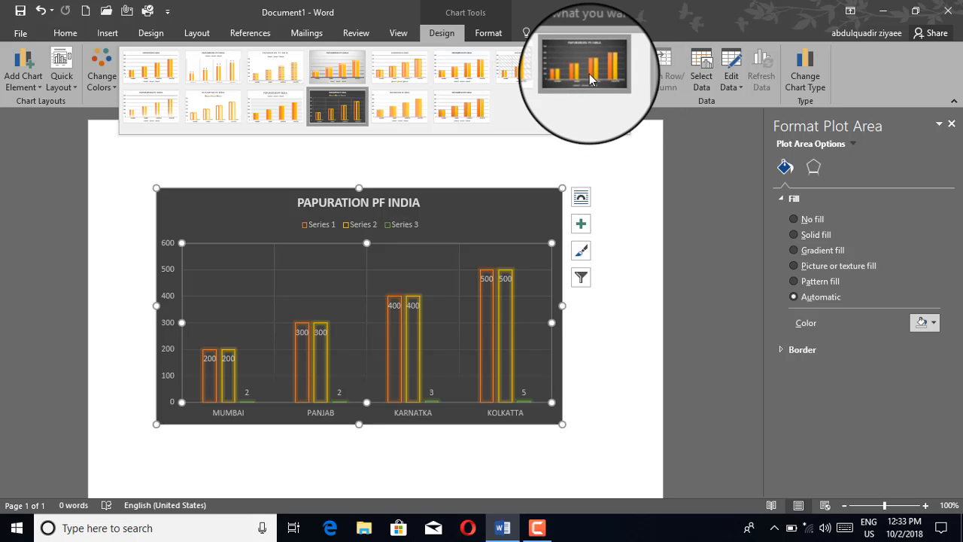
left_click(589, 73)
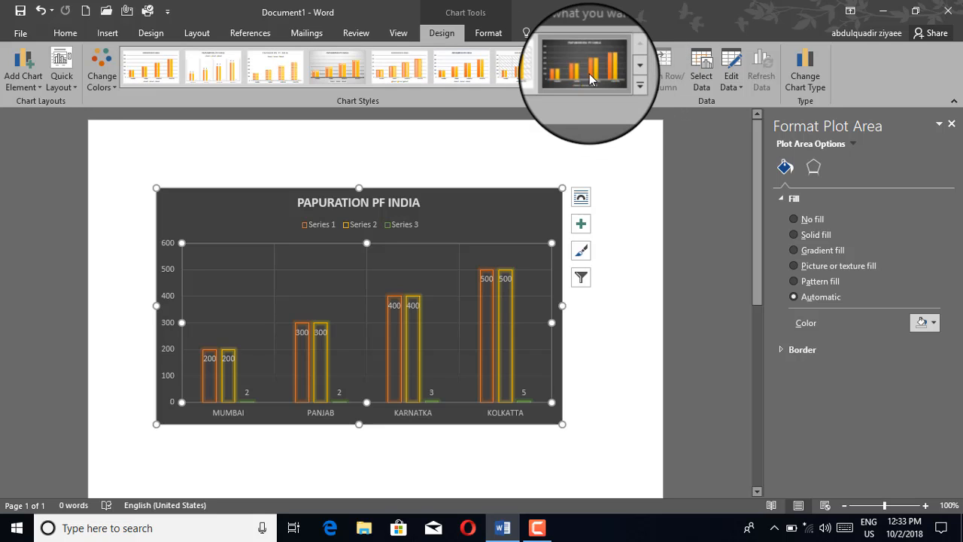
left_click(589, 74)
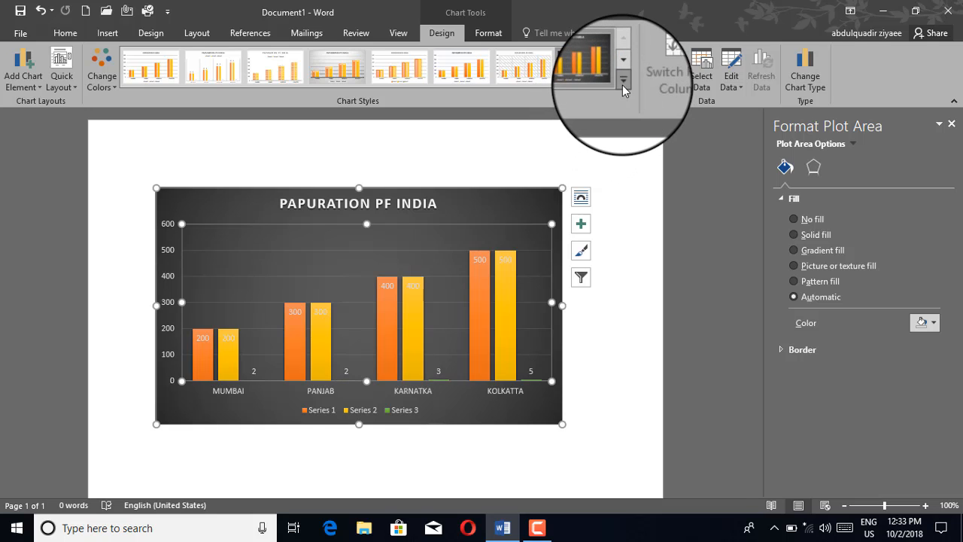
left_click(623, 83)
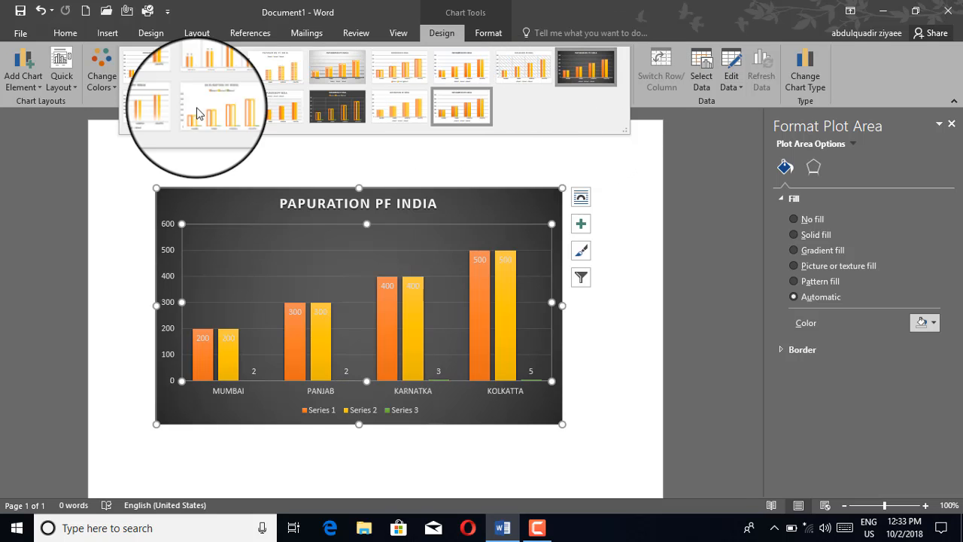
left_click(101, 84)
left_click(104, 88)
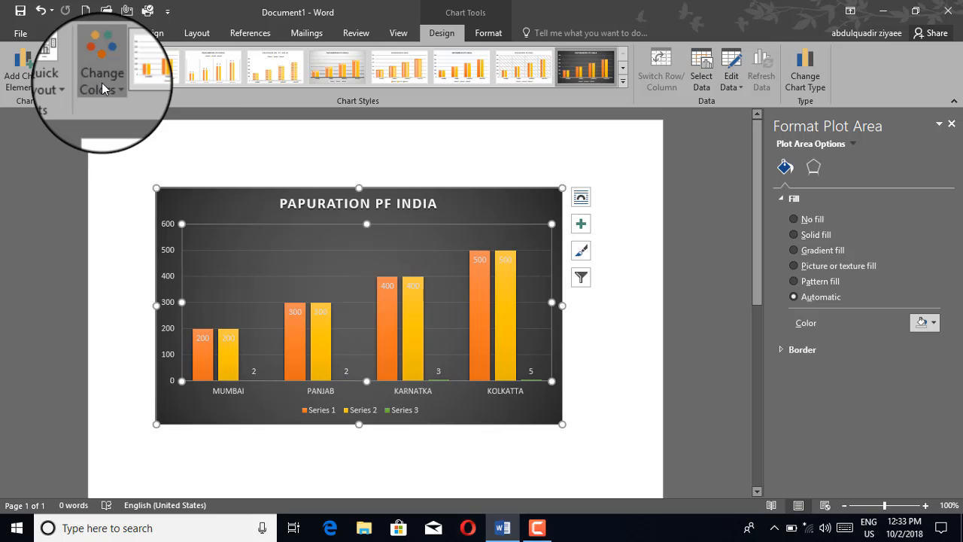
left_click(230, 125)
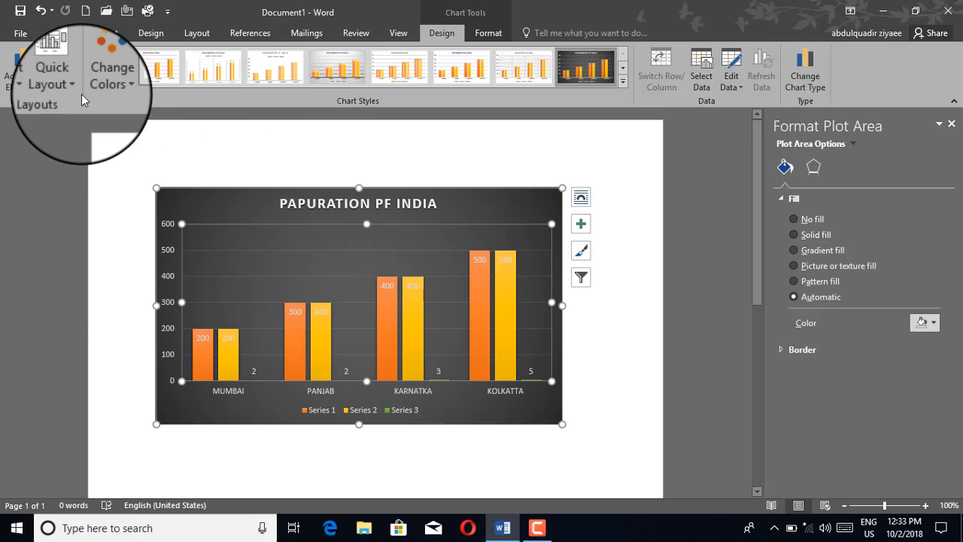
Try the quick layout with the legend above the columns, and apply the one with a data table and vertical axis title
left_click(75, 93)
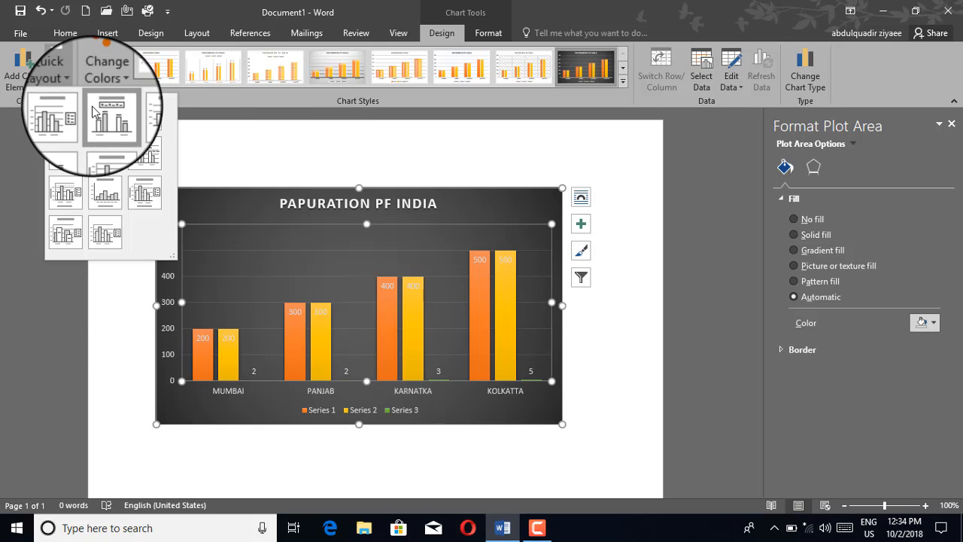
left_click(110, 125)
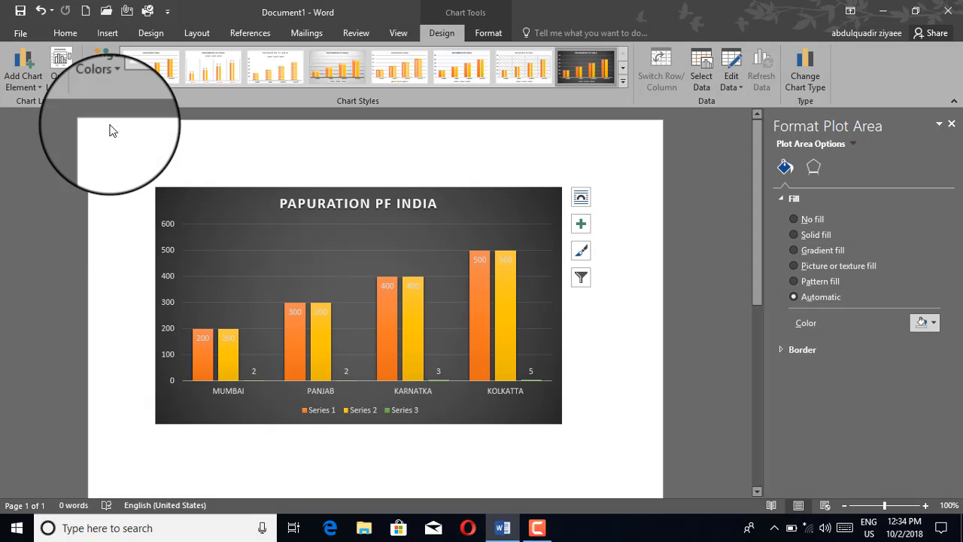
left_click(73, 86)
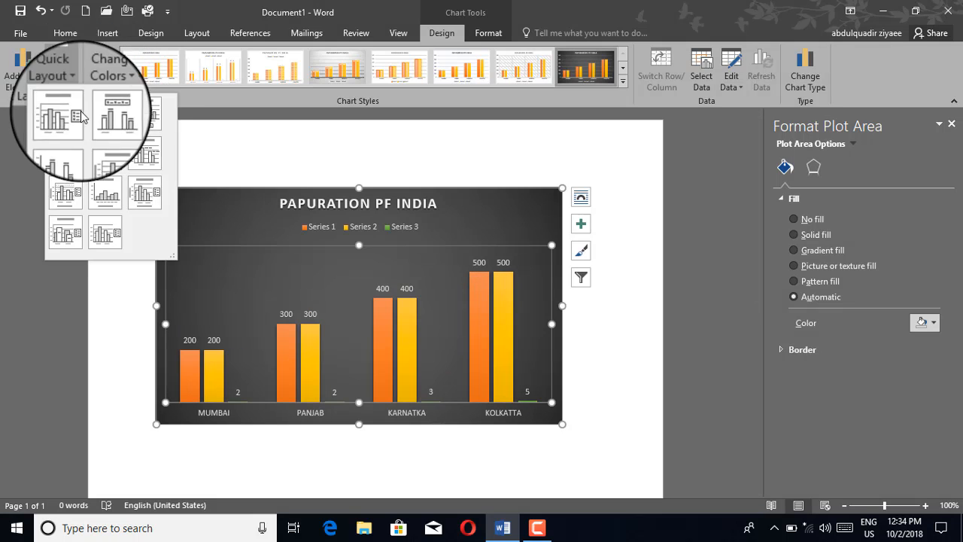
left_click(106, 167)
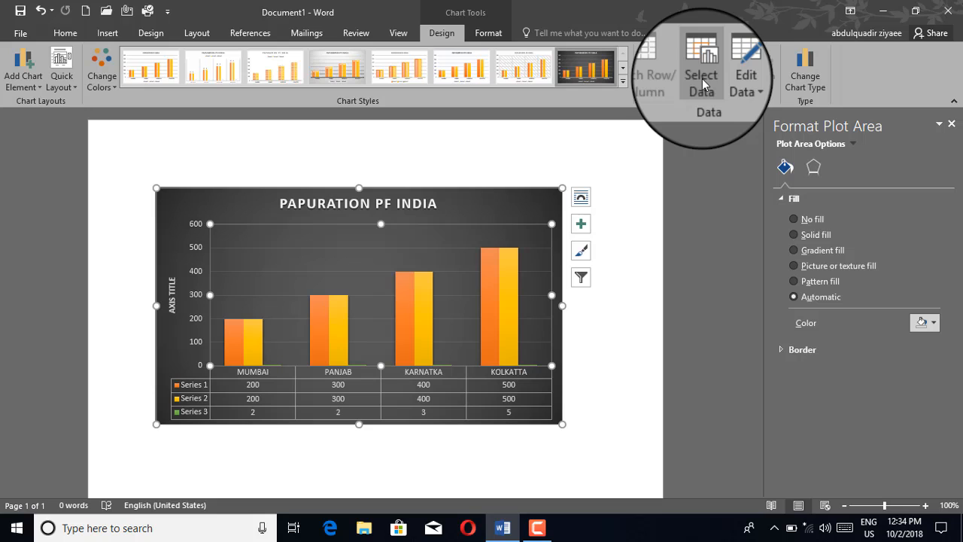
View the chart's source data range through Select Data and close the data sheet
left_click(529, 221)
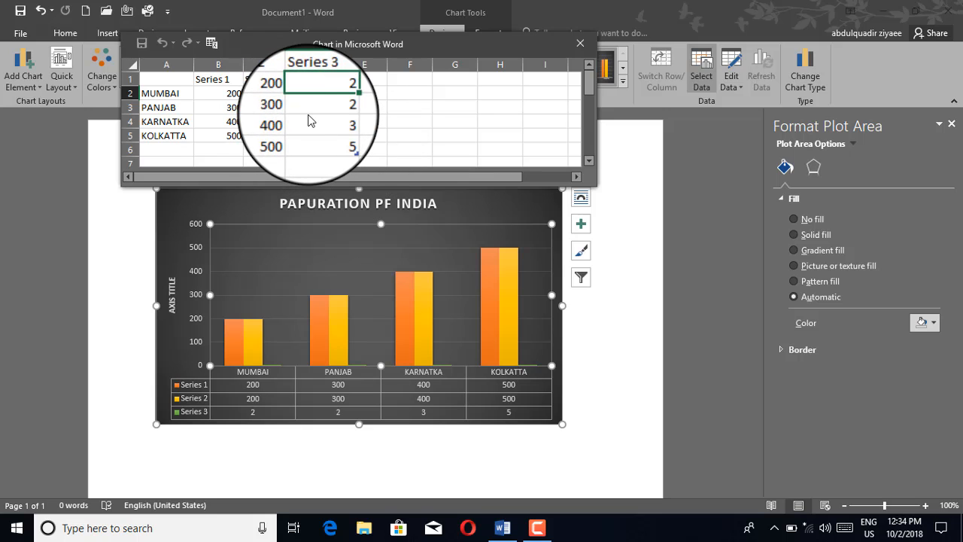
left_click(533, 211)
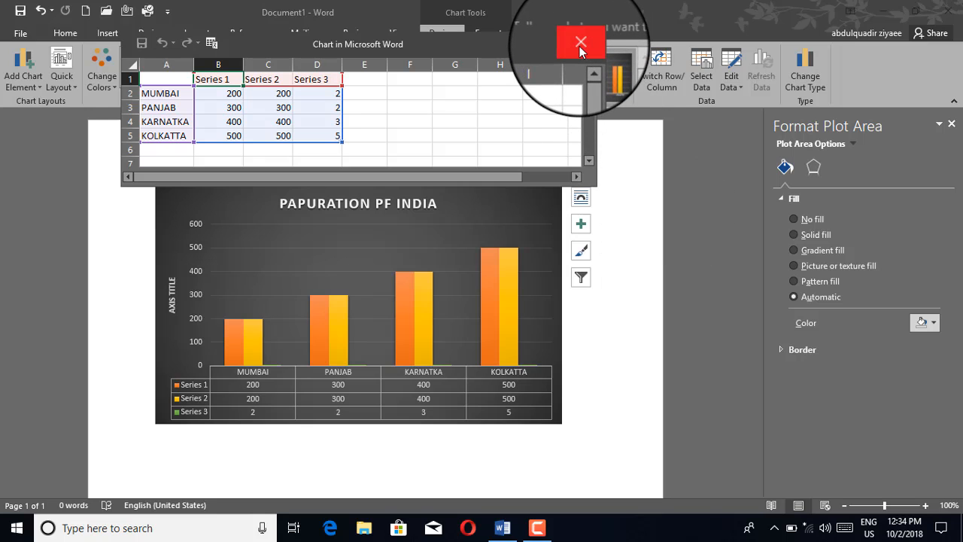
left_click(579, 46)
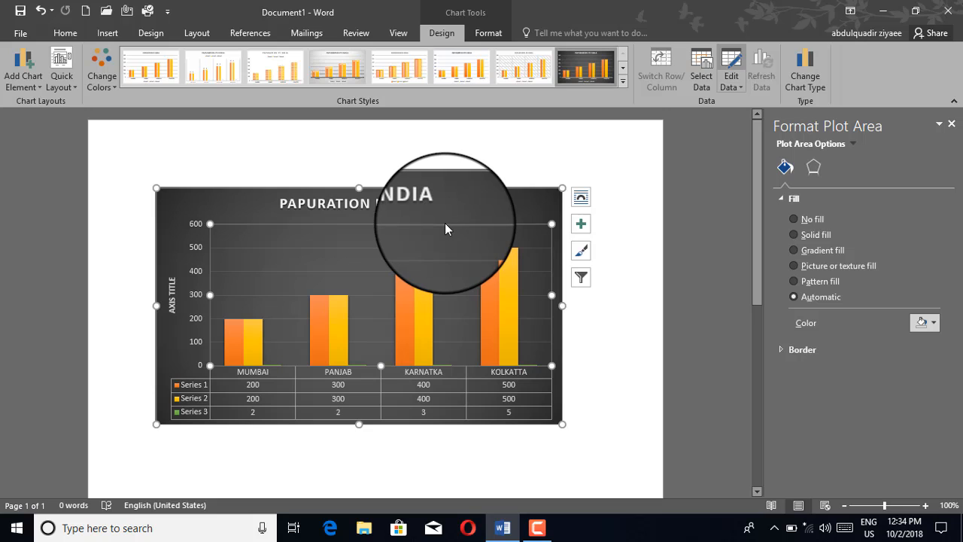
Open the chart data for editing, look through the Series 3 values and close the sheet
left_click(464, 218)
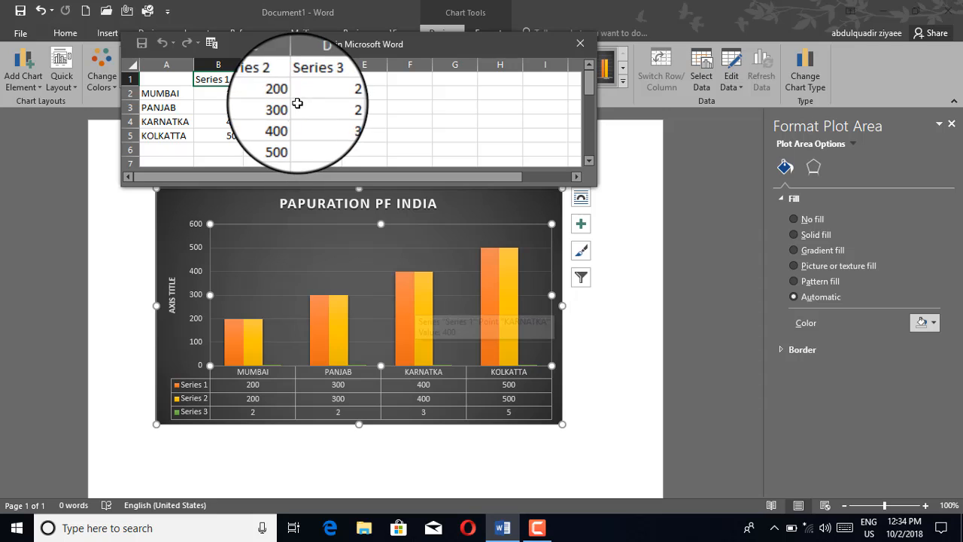
left_click(297, 106)
left_click(289, 122)
left_click(299, 132)
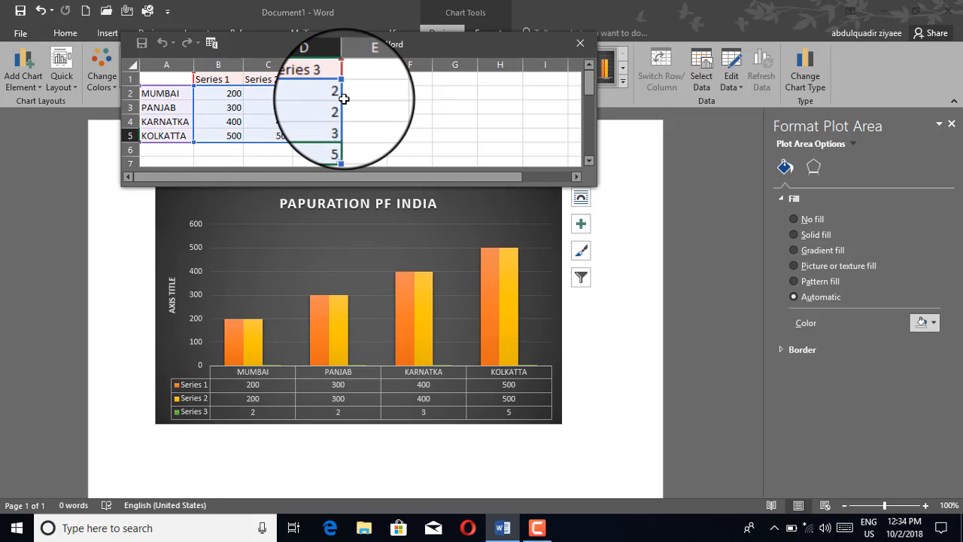
left_click(580, 47)
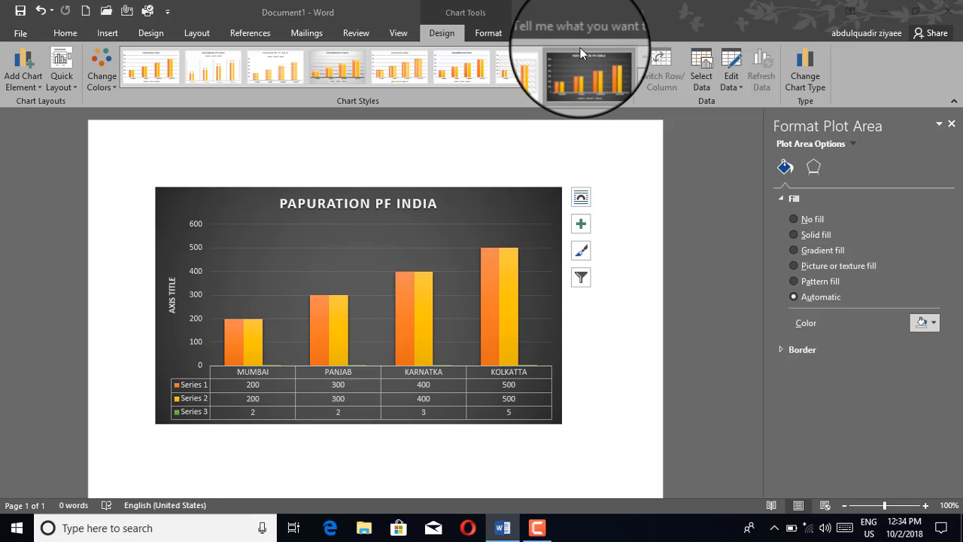
Preview the Radar and Stock chart types and change the column chart to a 3-D Surface chart
left_click(809, 82)
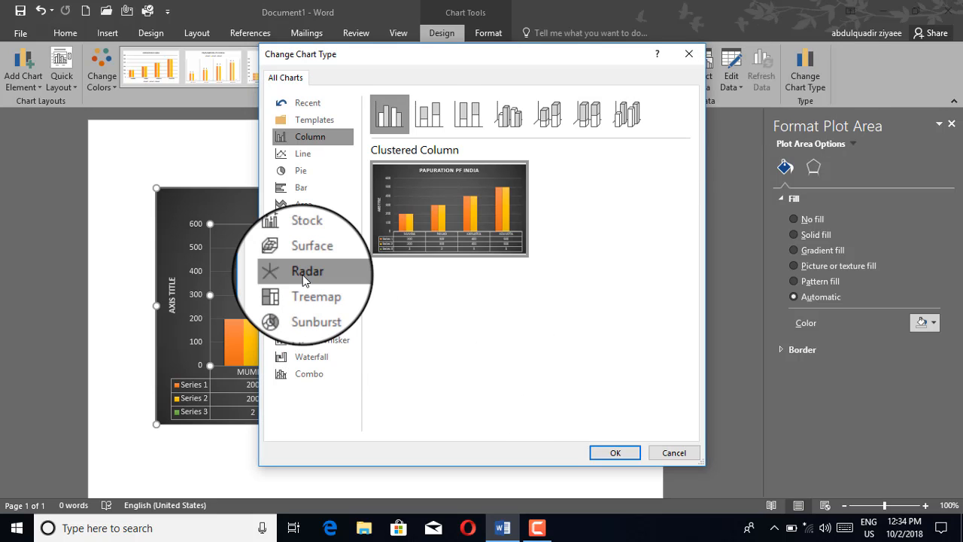
left_click(303, 275)
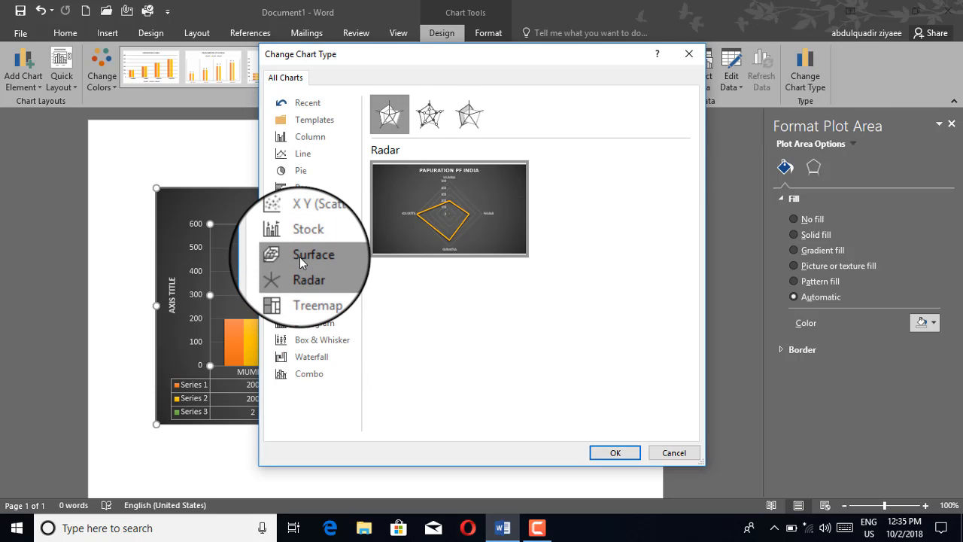
left_click(299, 257)
left_click(301, 239)
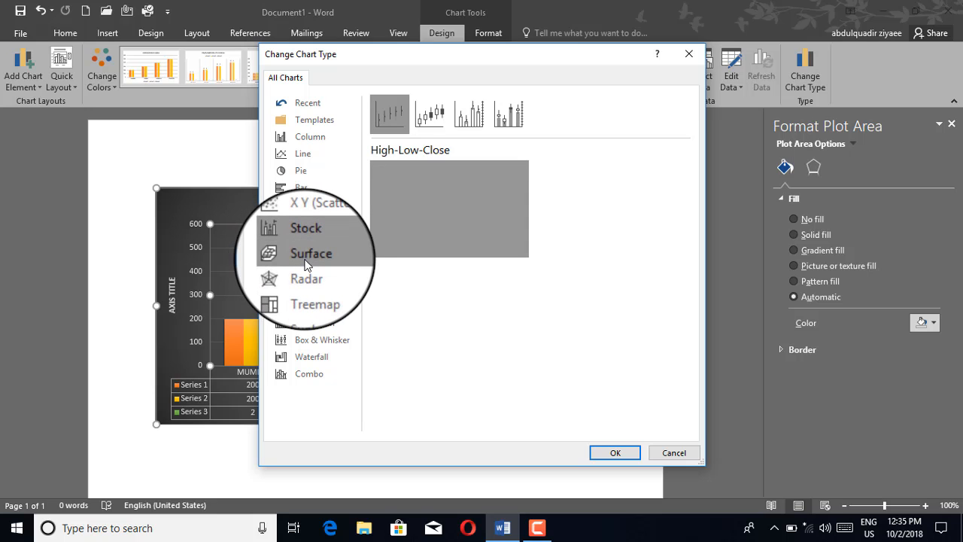
left_click(304, 256)
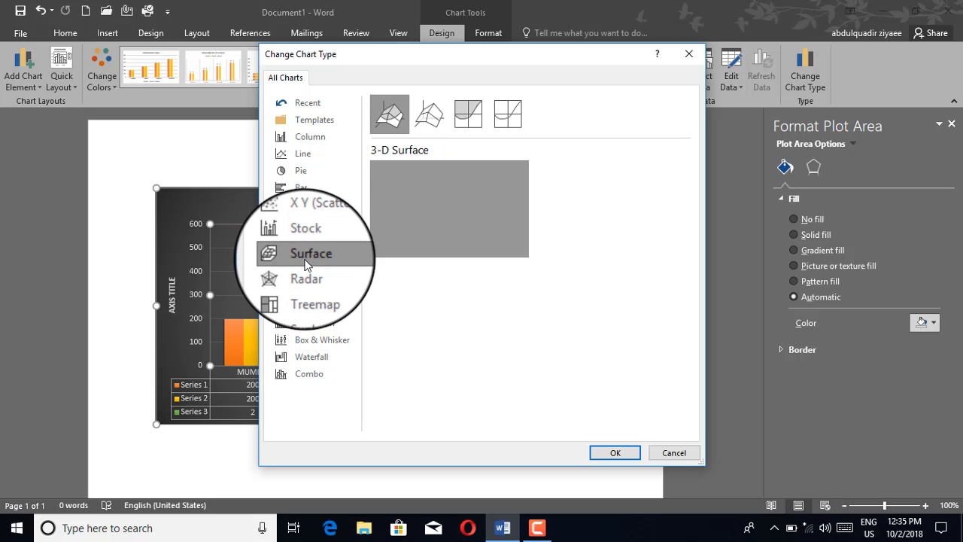
left_click(614, 453)
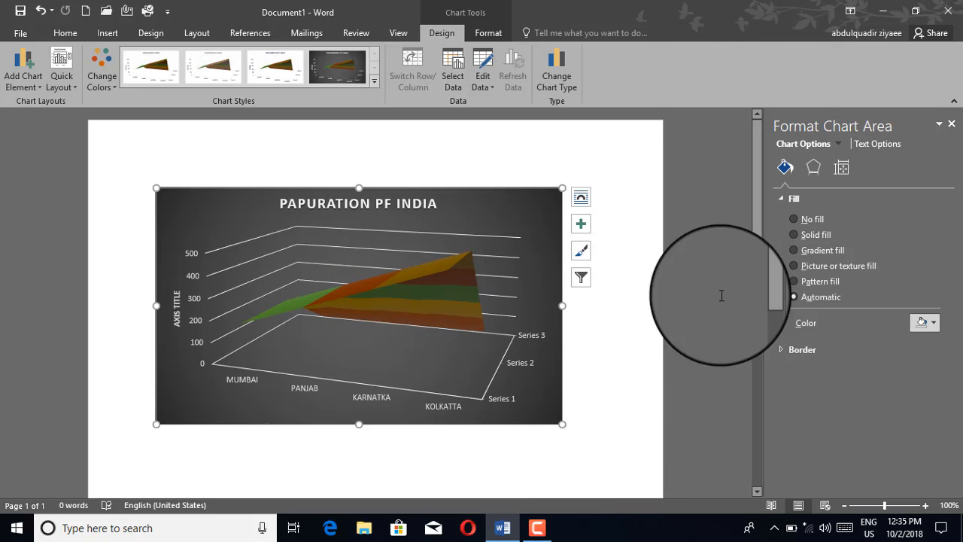
Give the chart title a solid orange fill from the standard colors
left_click(349, 204)
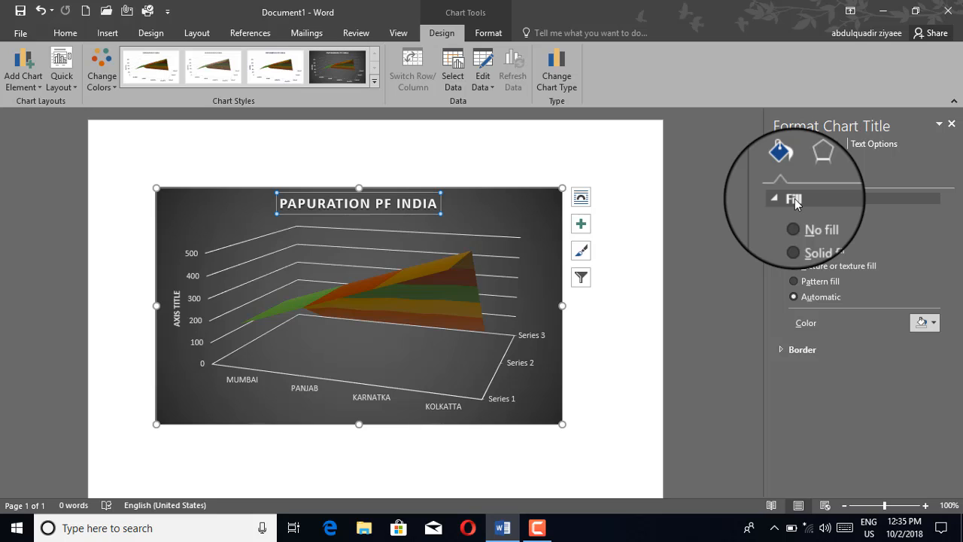
left_click(936, 324)
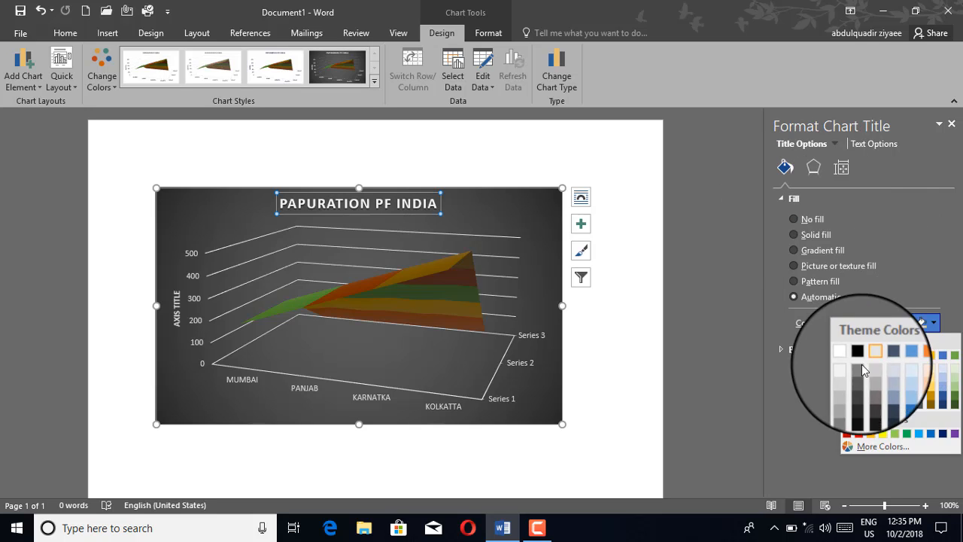
left_click(872, 442)
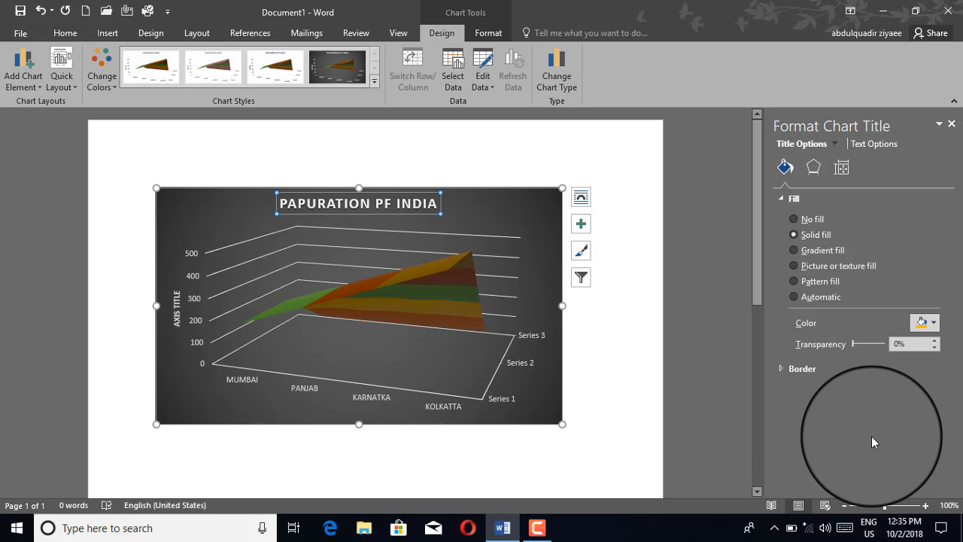